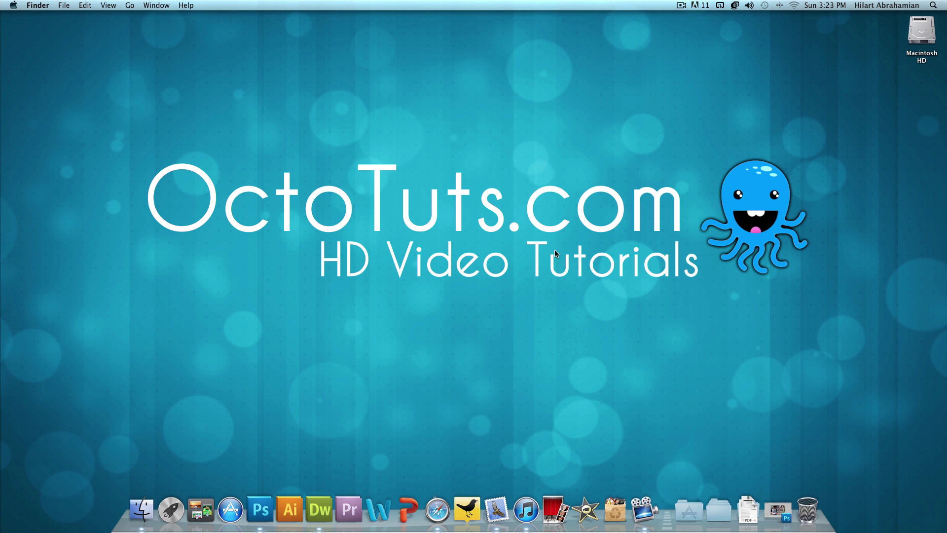
Restore the minimized graffiti photo document from the Dock.
left_click(767, 499)
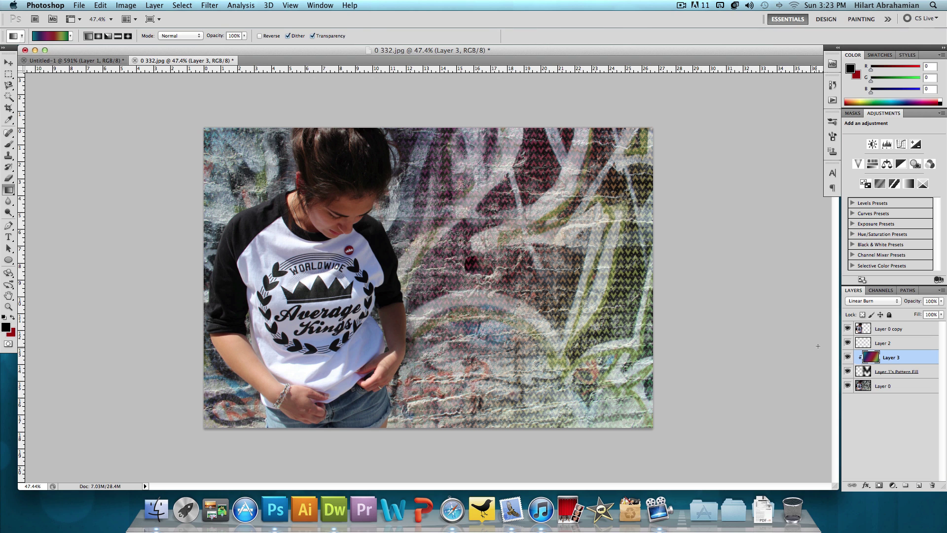
Hide and reshow Layers 2 and 3, then switch to the Untitled-1 zigzag pattern document.
left_click_drag(849, 347, 850, 370)
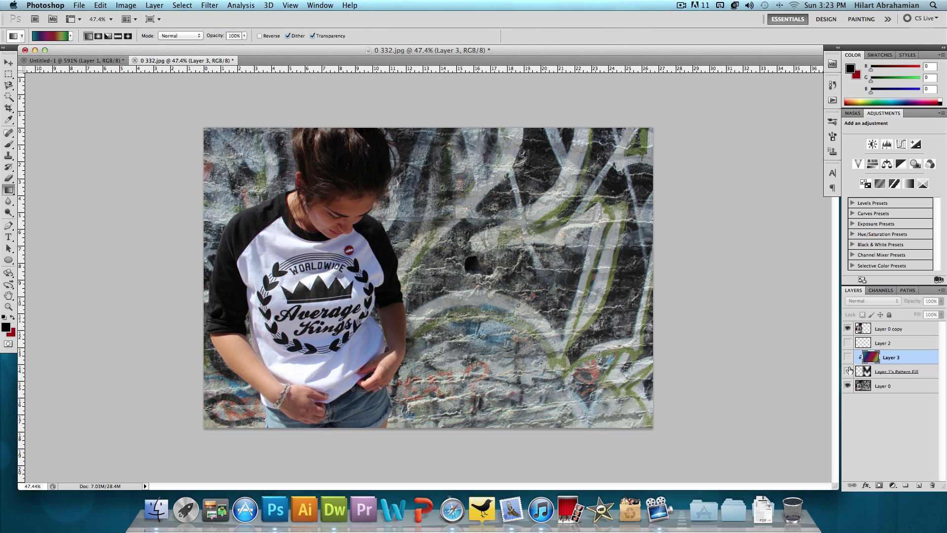
left_click_drag(848, 357, 849, 348)
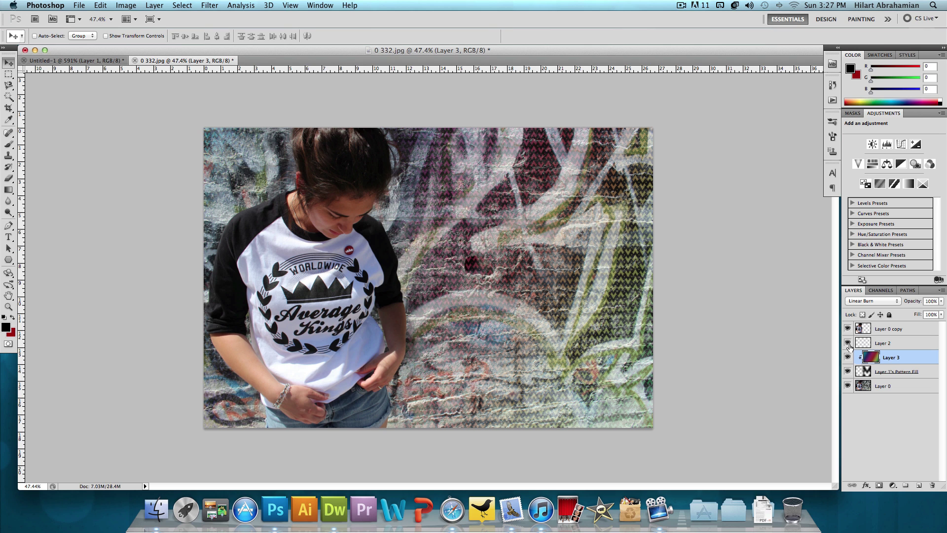
left_click(105, 60)
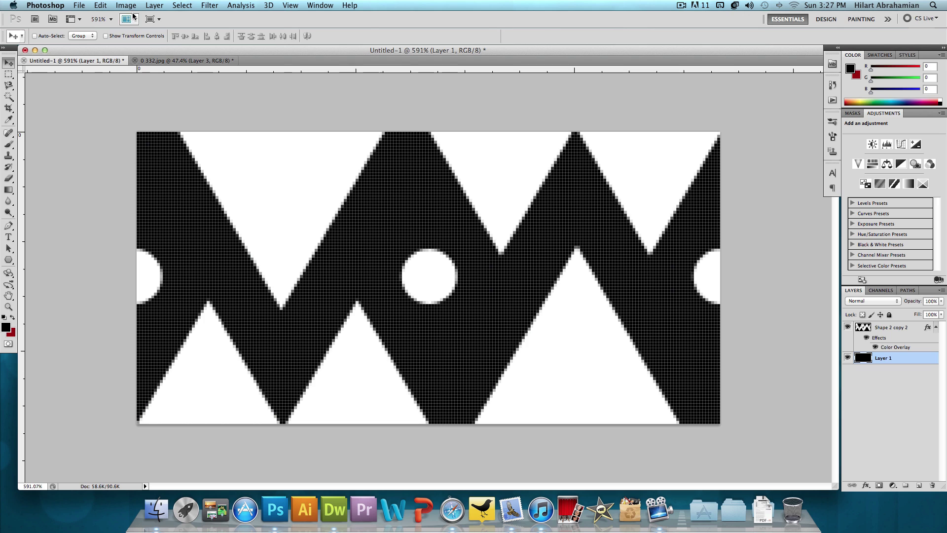
Create a new 100 × 100 pixel white document.
left_click(82, 5)
left_click(89, 16)
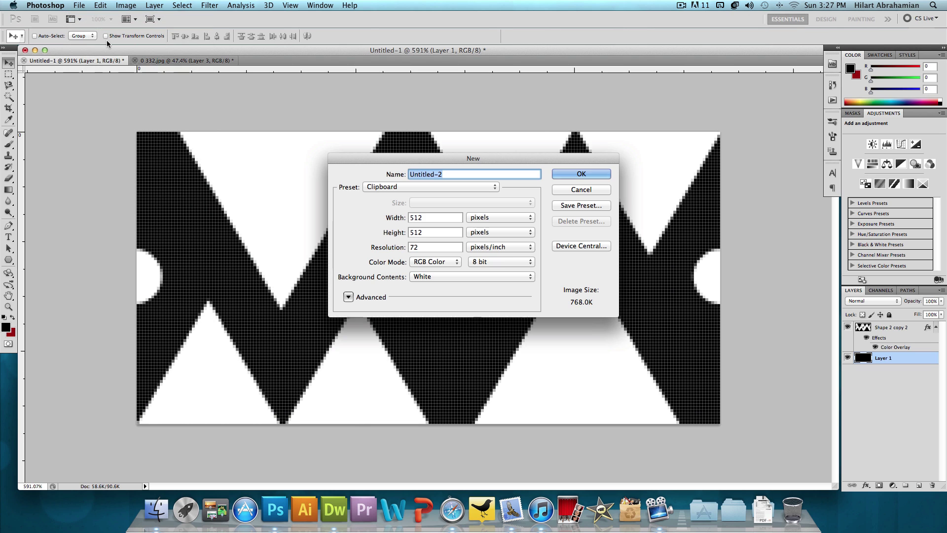
double_click(419, 218)
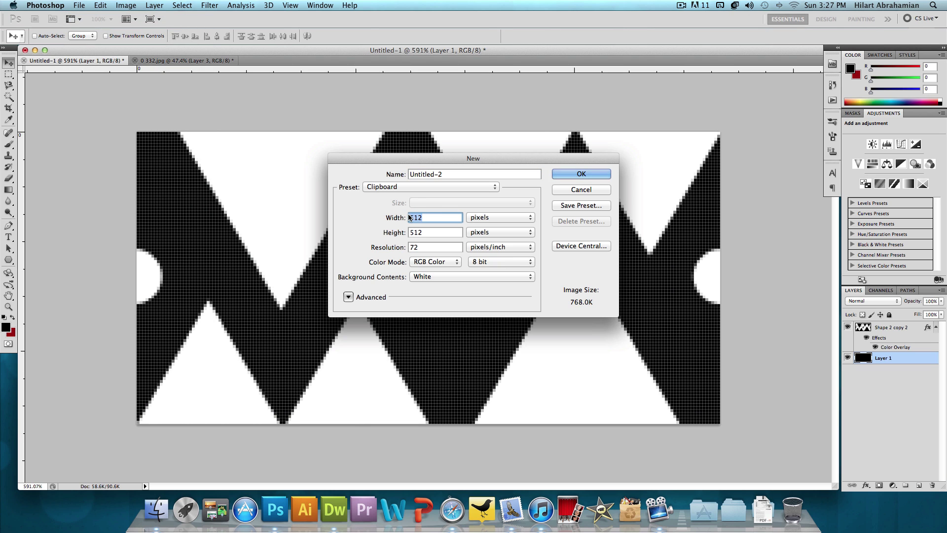
type("100")
key("Tab")
type("100")
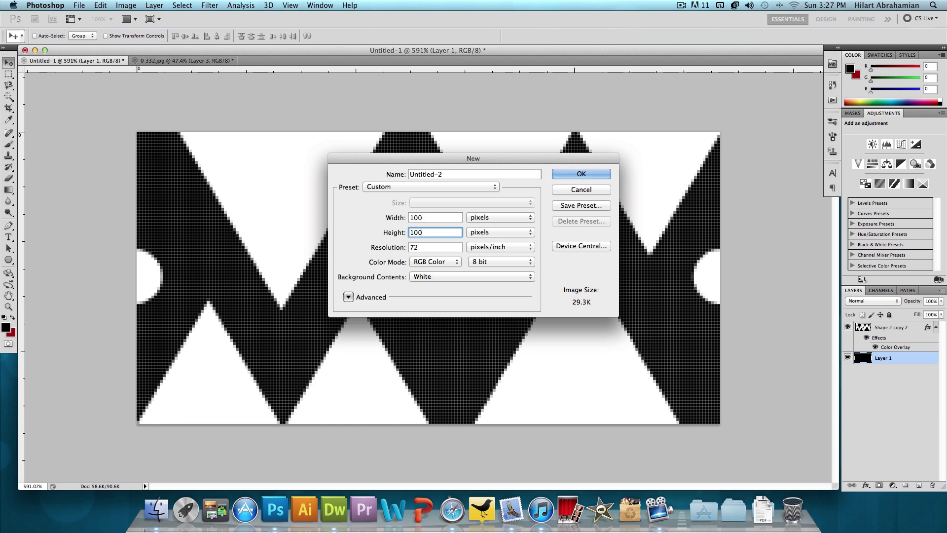
left_click(593, 176)
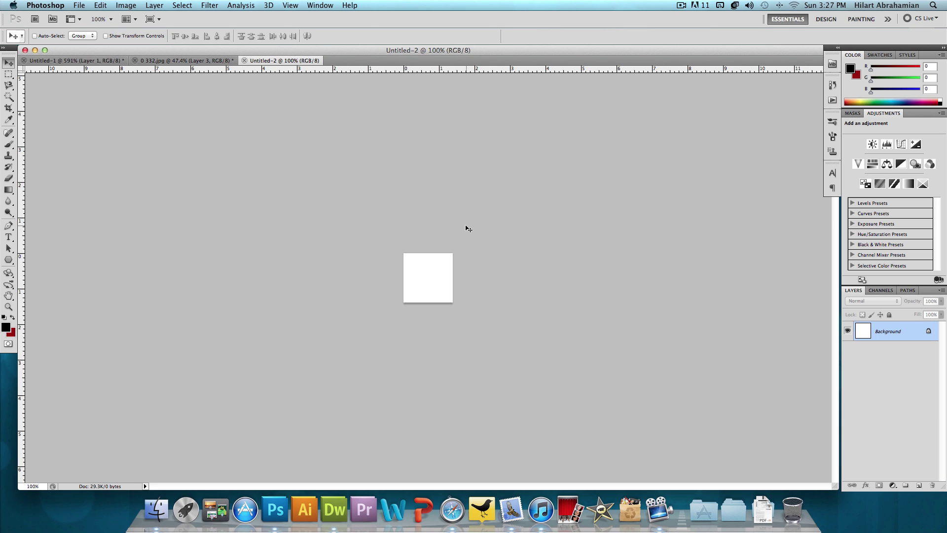
Add an empty Layer 1 above the Background.
scroll(444, 272, "up", 5)
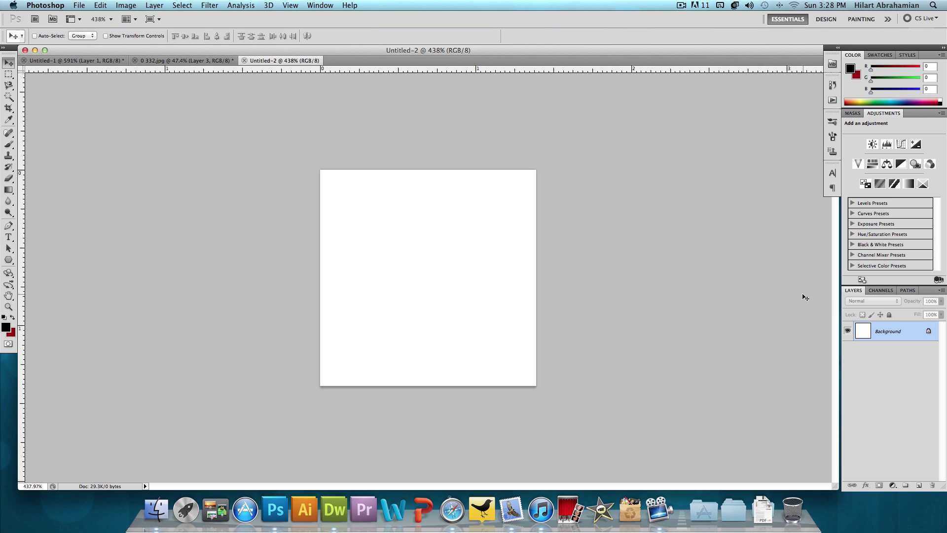
key("super+shift+n")
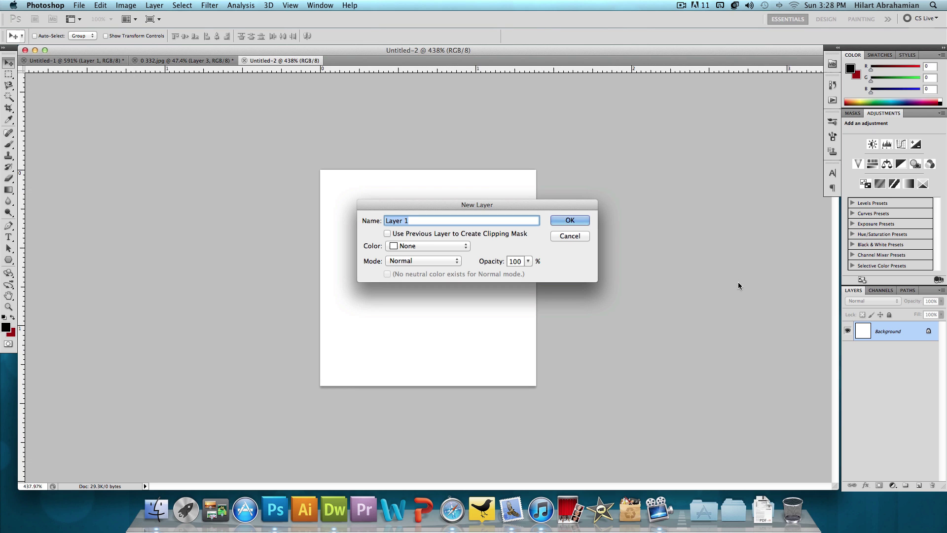
left_click(573, 219)
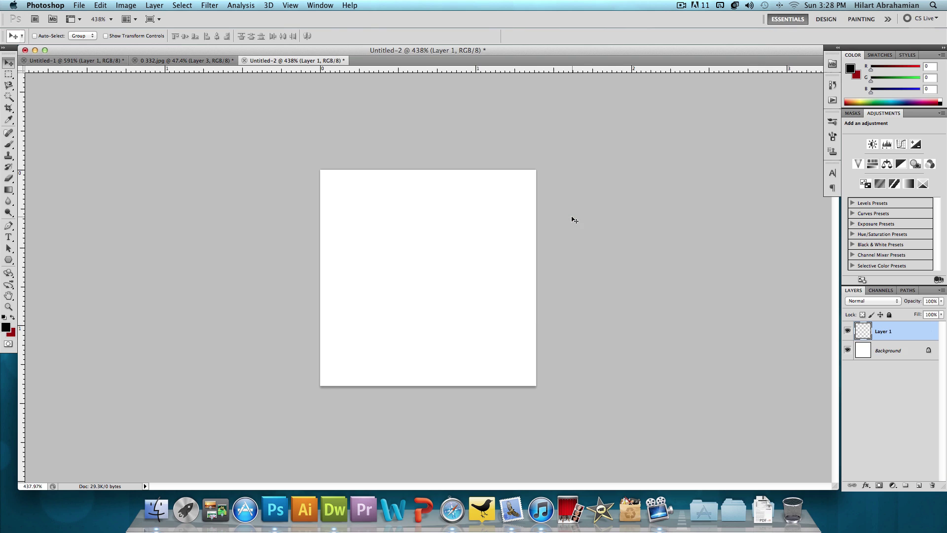
Draw a solid black triangle near the top of the canvas using the Polygon Tool with 3 sides.
left_click(7, 258)
left_click_drag(7, 258, 58, 289)
left_click(197, 36)
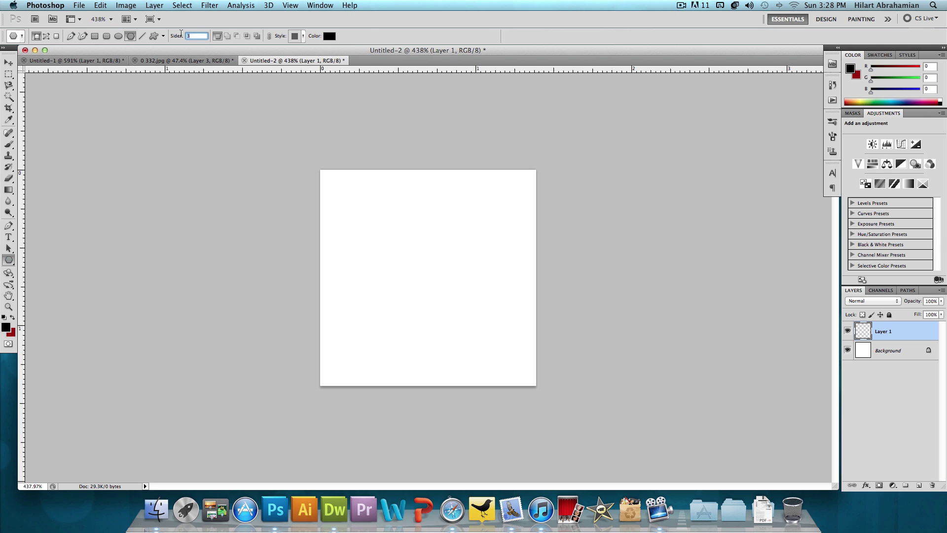
left_click(197, 35)
left_click_drag(393, 237, 449, 268)
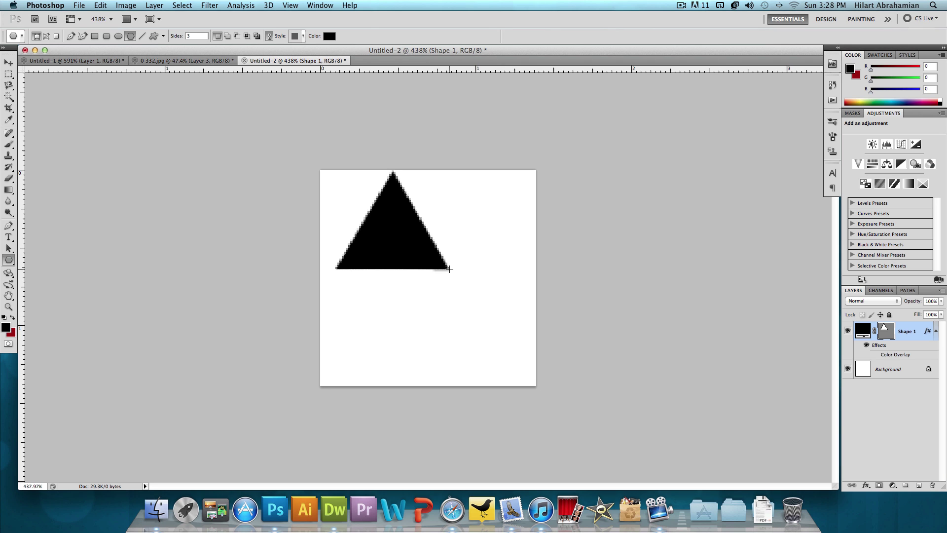
Move the triangle to the bottom-left and place a duplicate, Shape 1 copy, at the bottom-right.
left_click(8, 63)
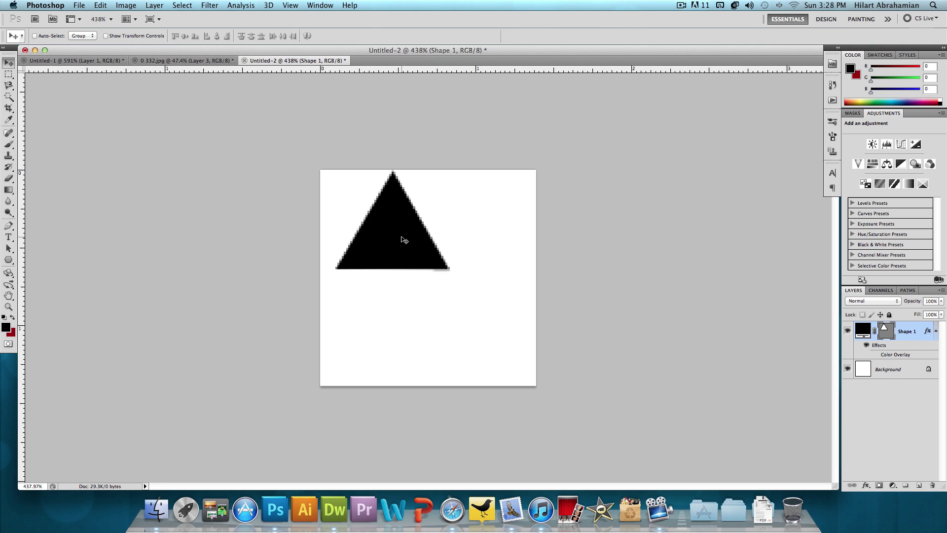
left_click_drag(401, 239, 389, 354)
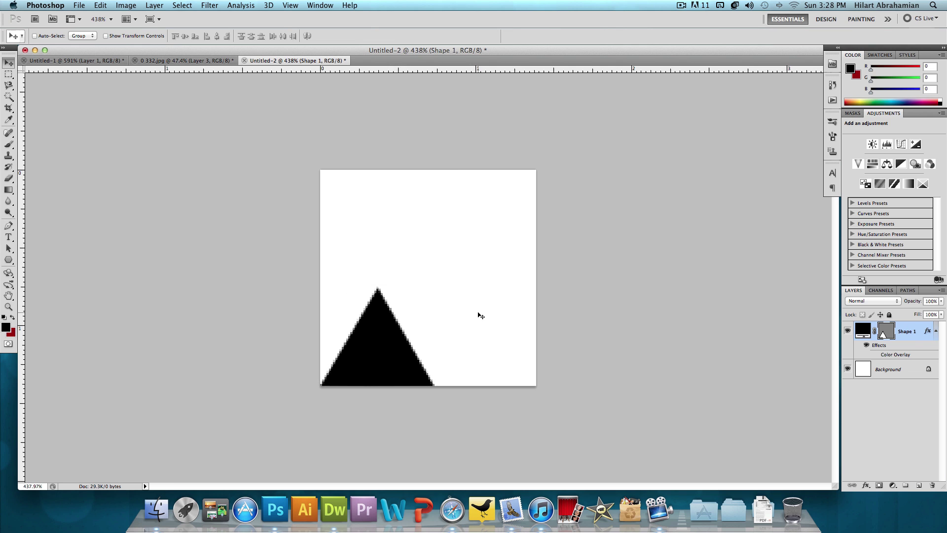
right_click(913, 331)
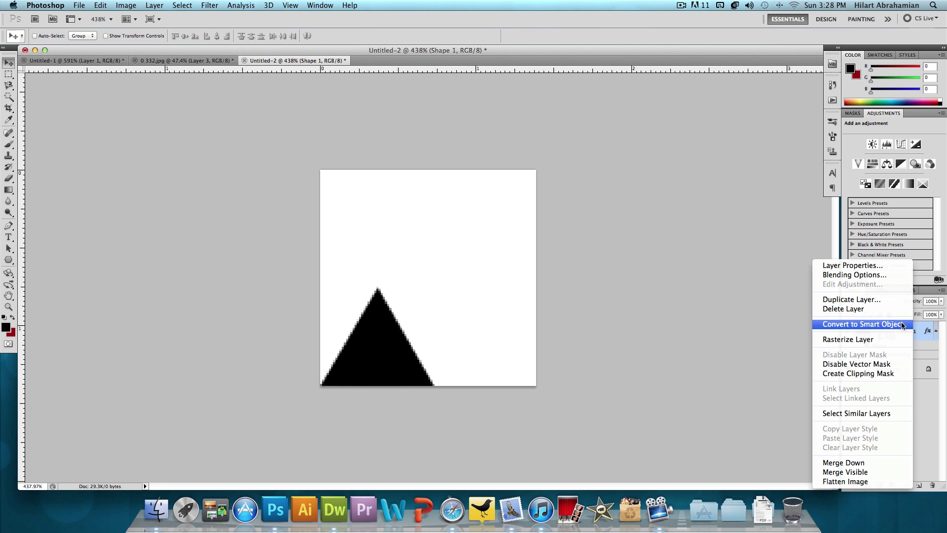
left_click(880, 300)
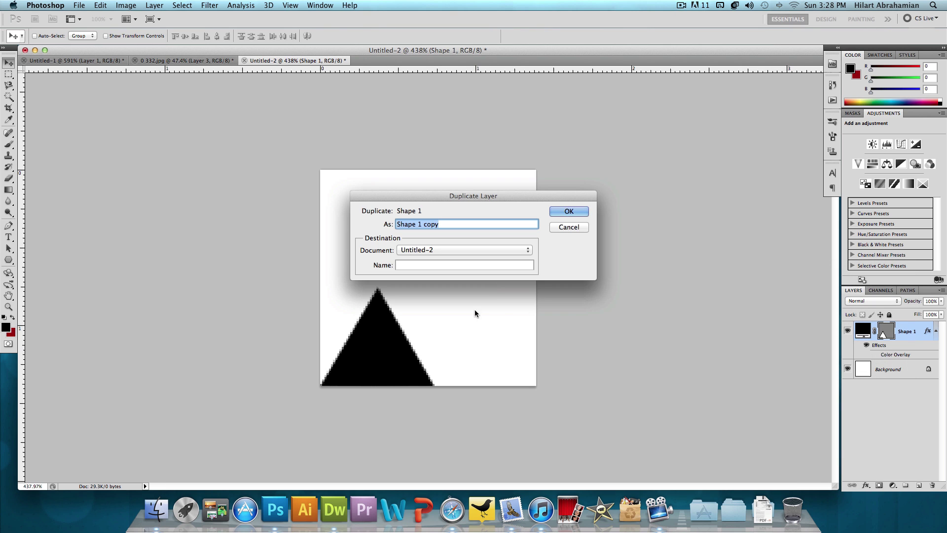
left_click(574, 211)
left_click_drag(390, 346, 486, 344)
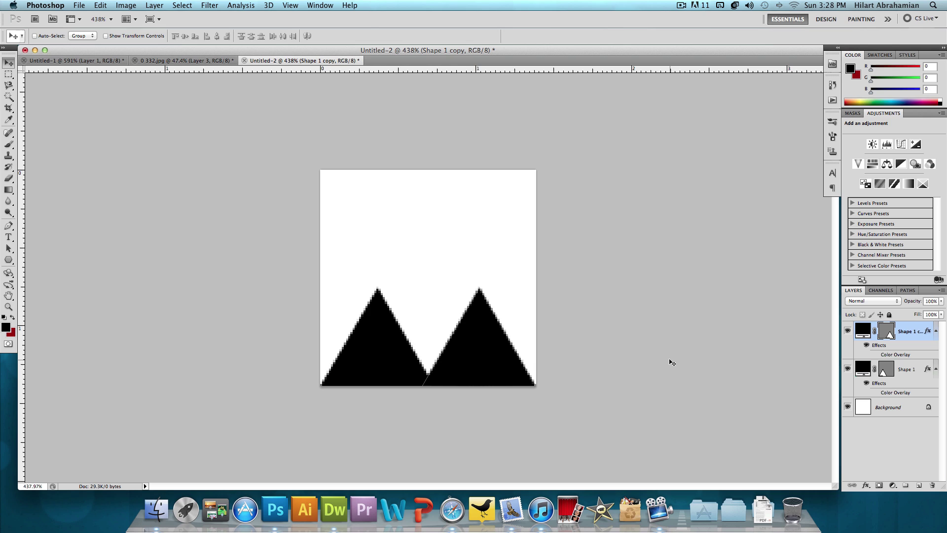
Shrink both bottom triangles slightly with Free Transform.
key("super+t")
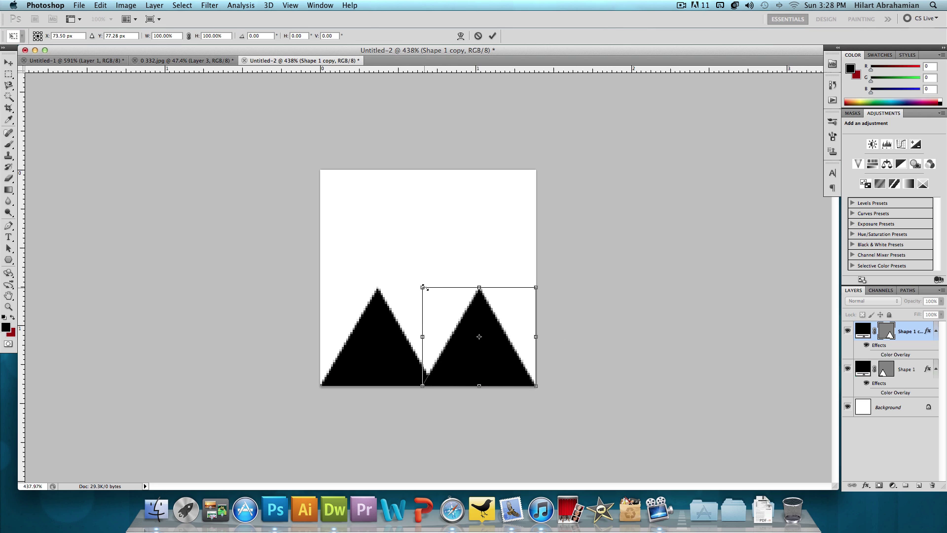
left_click_drag(423, 286, 435, 290)
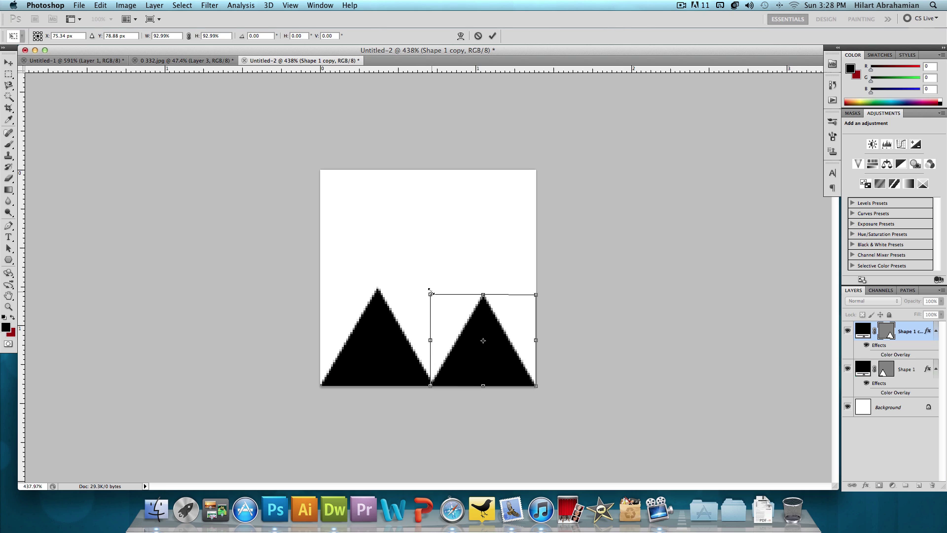
key("Return")
left_click(896, 368)
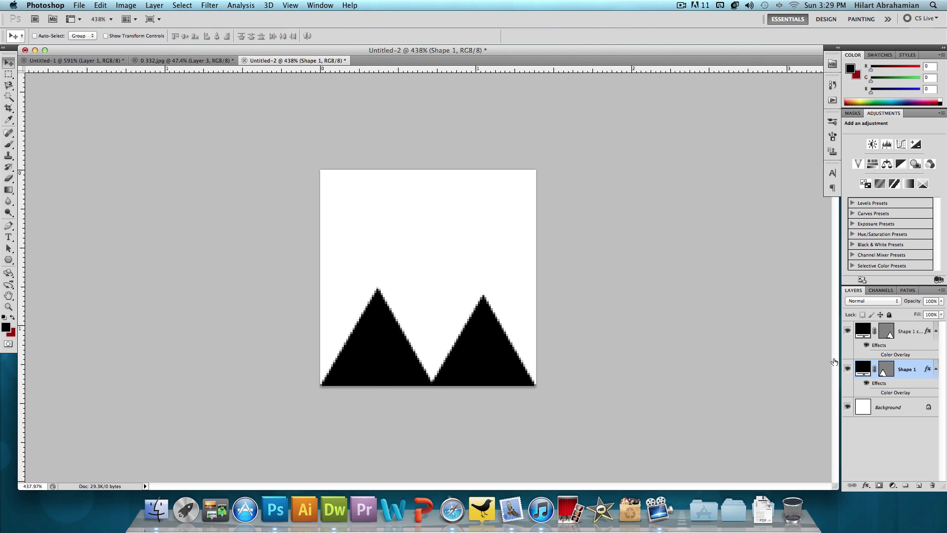
key("super+t")
left_click_drag(434, 281, 427, 289)
key("Return")
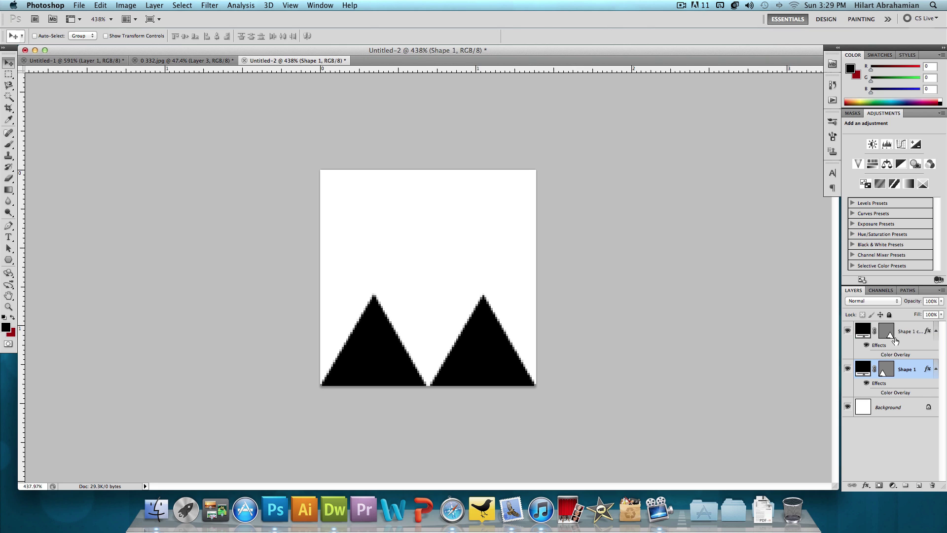
Duplicate Shape 1 copy as Shape 1 copy 2 and move it to the top centre.
left_click(902, 337)
right_click(911, 326)
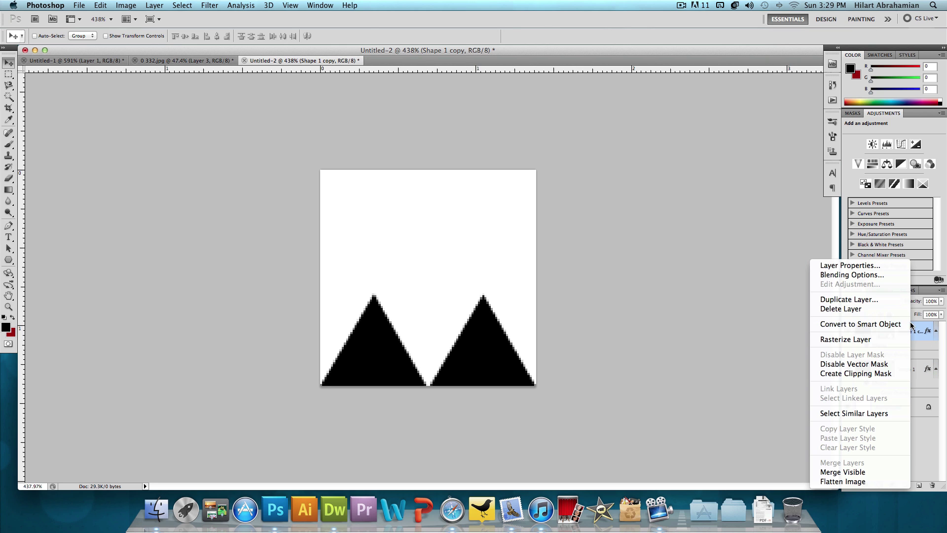
left_click(862, 301)
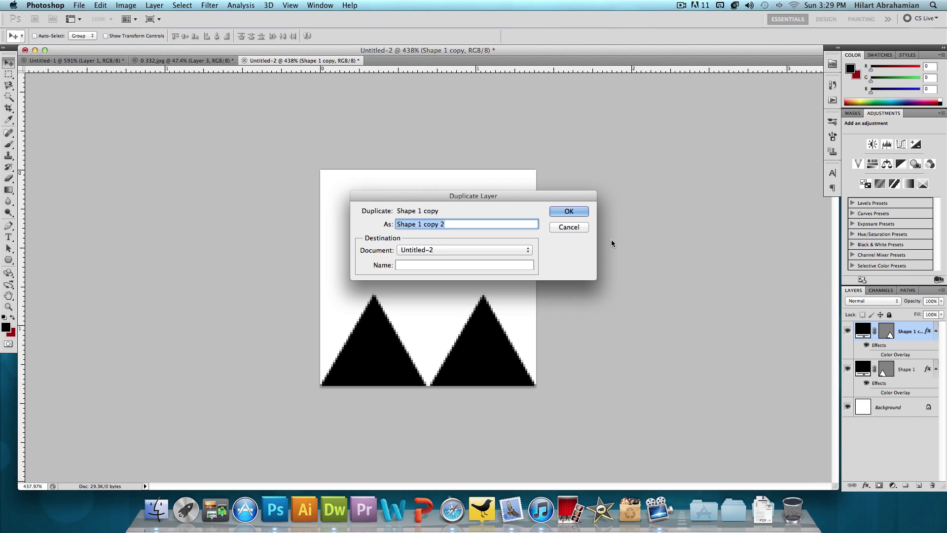
left_click(567, 211)
left_click_drag(414, 338, 366, 233)
Flip the top triangle to point downward and nudge it between the two lower triangles.
key("super+t")
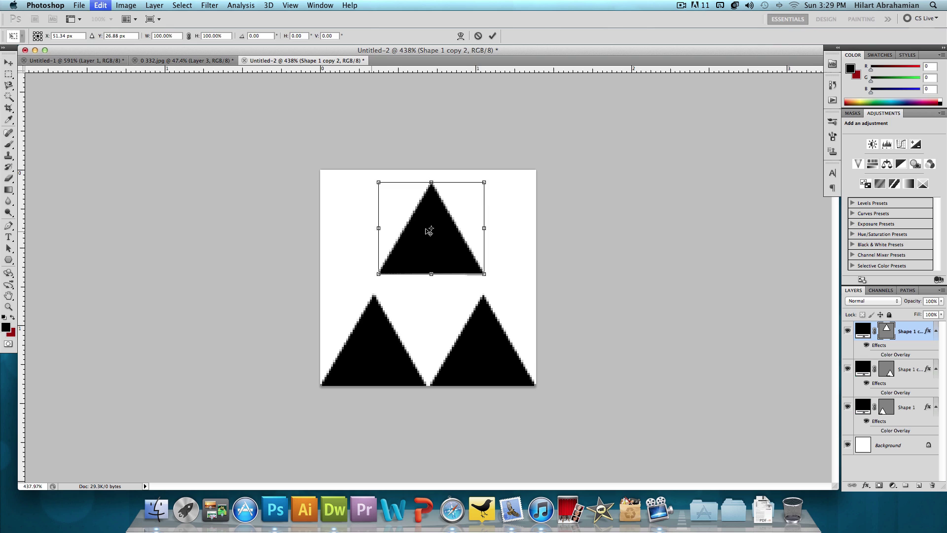
left_click_drag(508, 190, 355, 306)
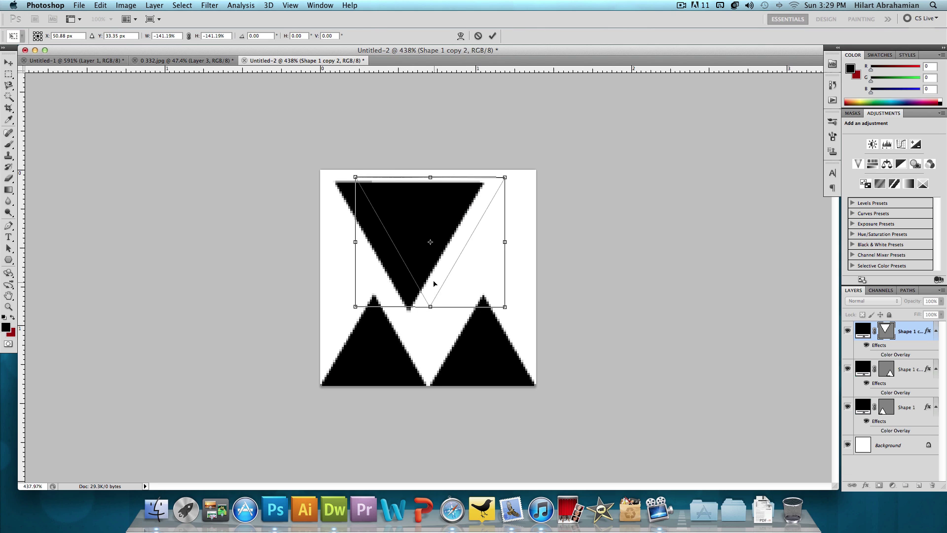
left_click_drag(434, 283, 426, 279)
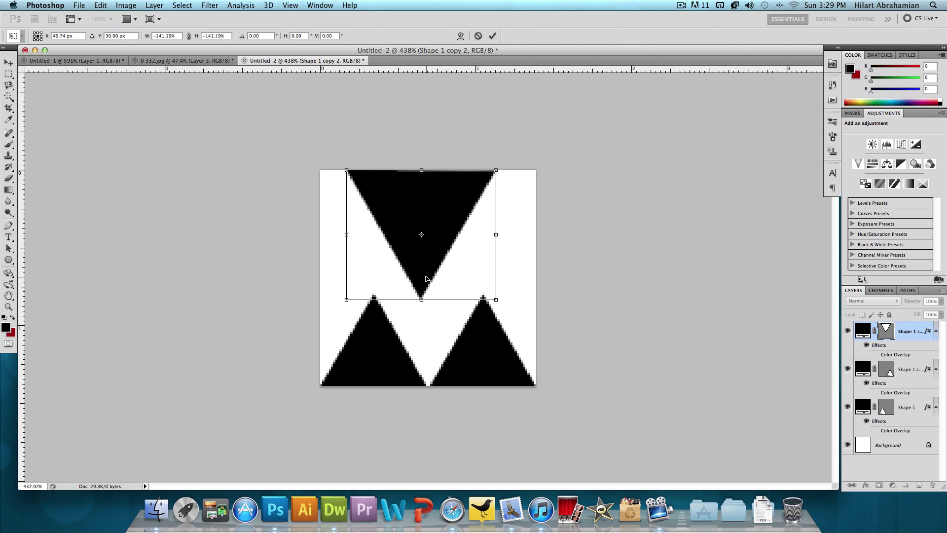
key("Return")
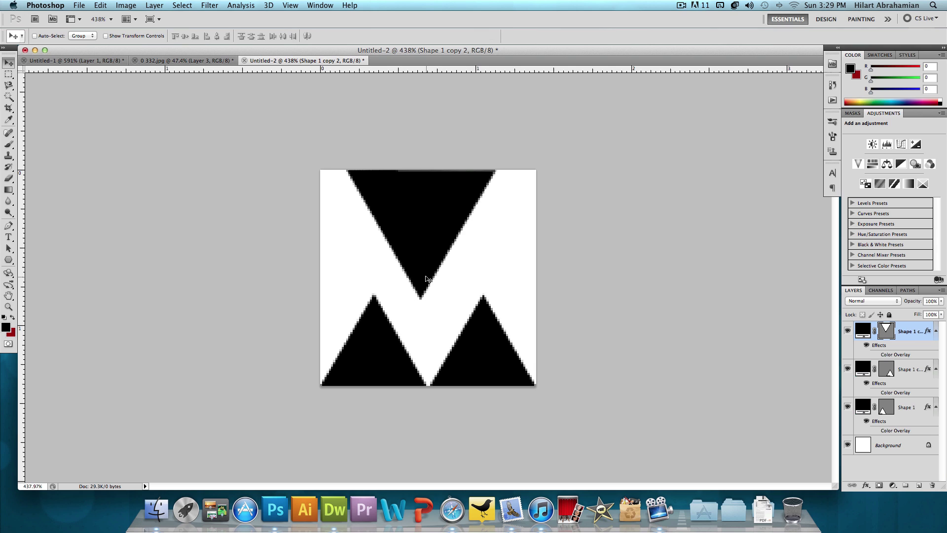
key("Right")
key("Right")
key("Right")
key("Right")
key("Up")
key("Up")
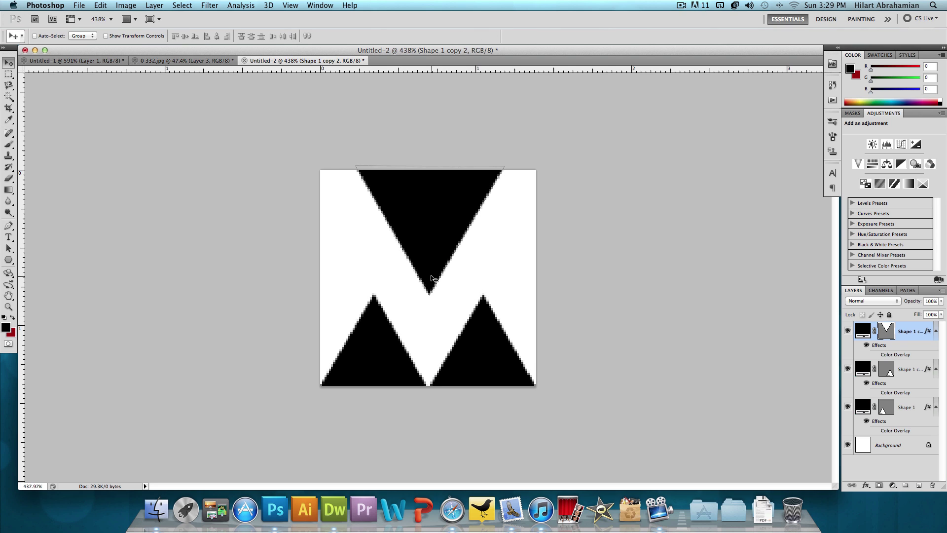
key("Down")
key("Left")
key("Left")
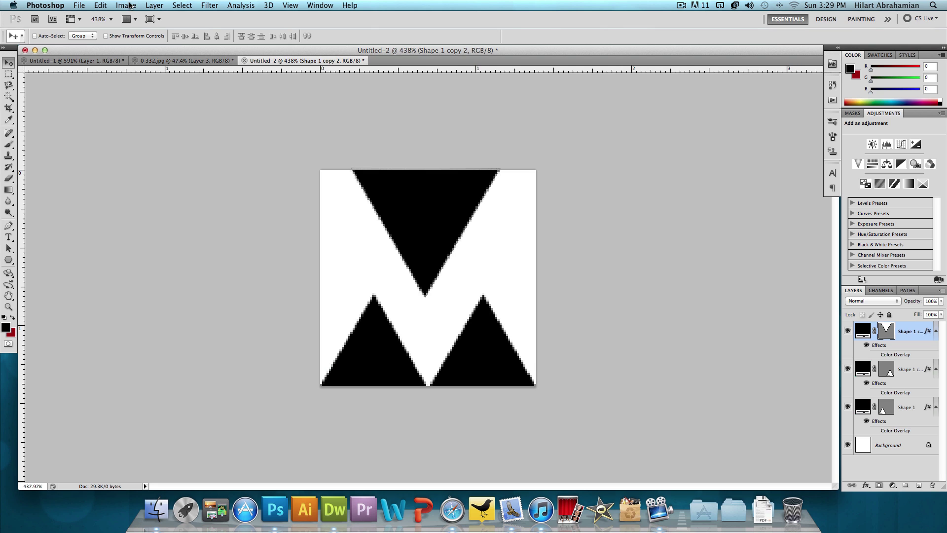
Widen the canvas to 200 pixels, anchored middle-left so it extends rightward.
left_click(129, 6)
left_click(144, 101)
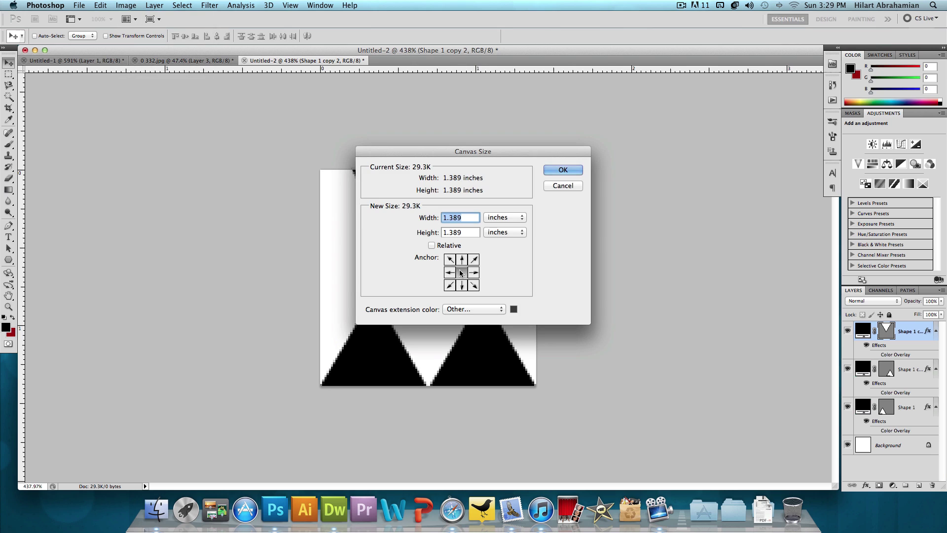
left_click(449, 272)
left_click(504, 218)
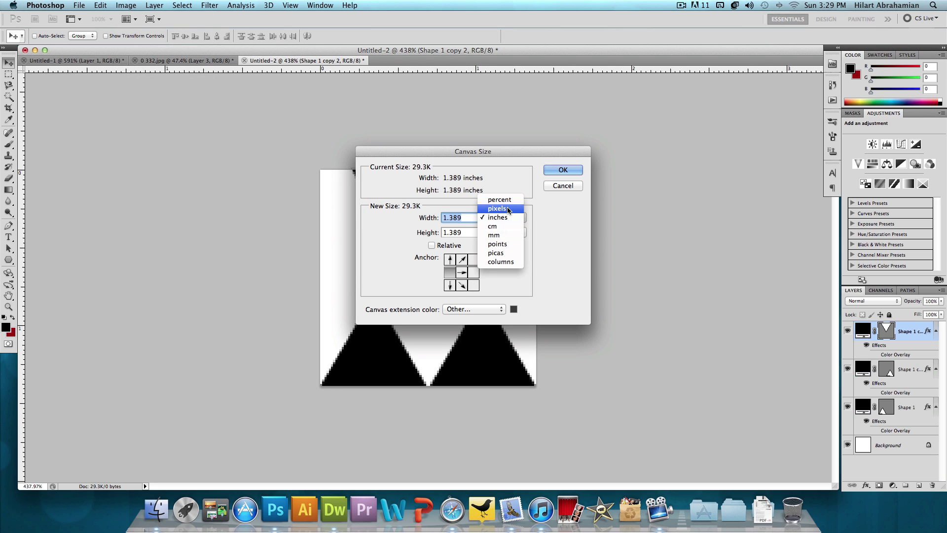
left_click(508, 209)
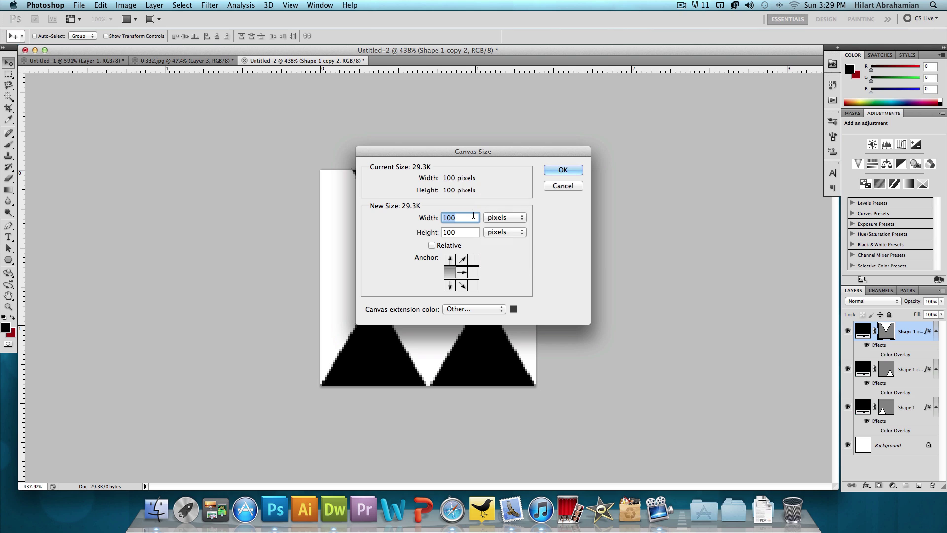
type("200")
left_click(561, 170)
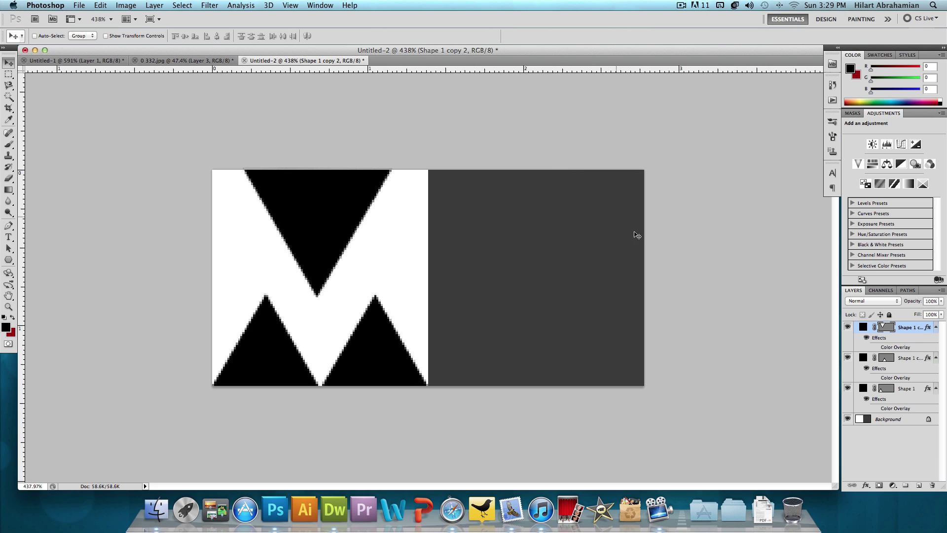
Convert the white Background to Layer 0 and delete it.
double_click(908, 418)
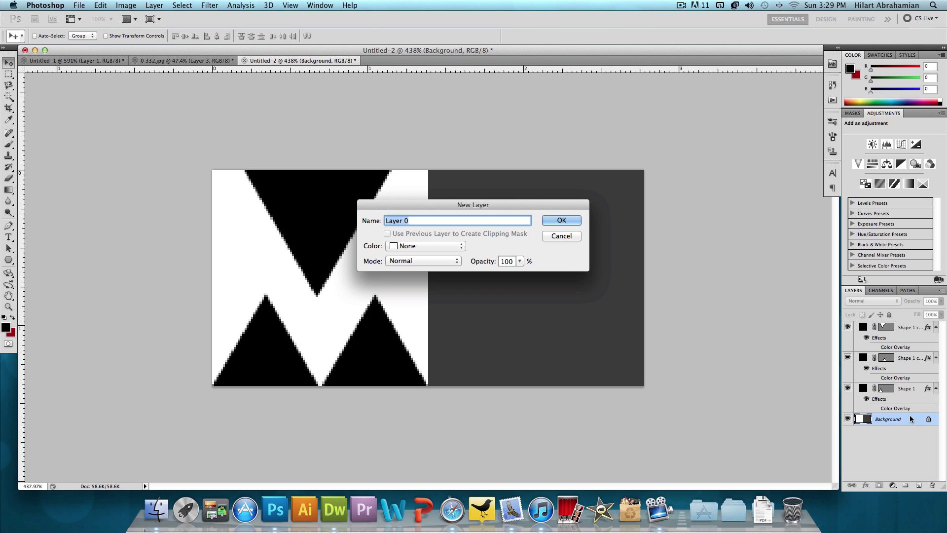
left_click(561, 222)
left_click_drag(893, 419, 930, 486)
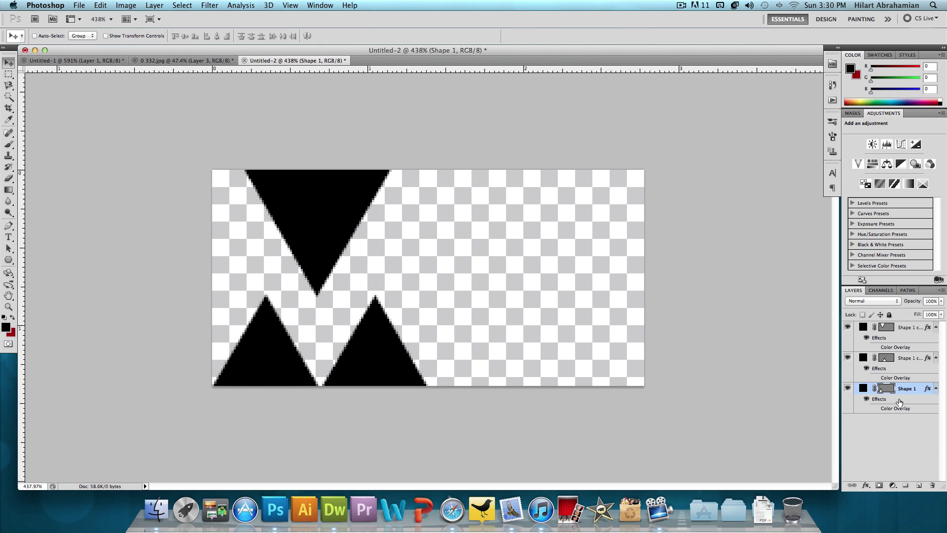
Duplicate all three triangle layers and move the copies into the right half.
left_click(909, 330, "shift")
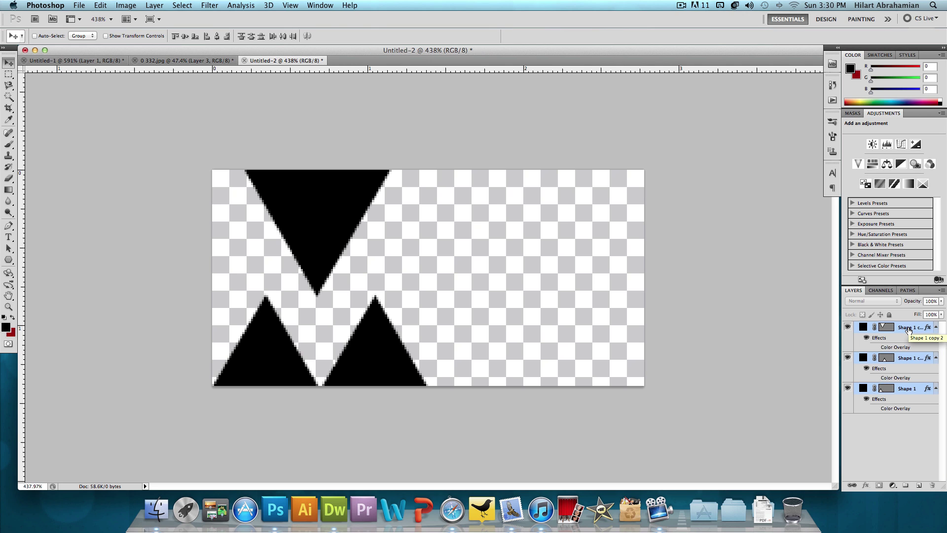
right_click(908, 329)
left_click(876, 298)
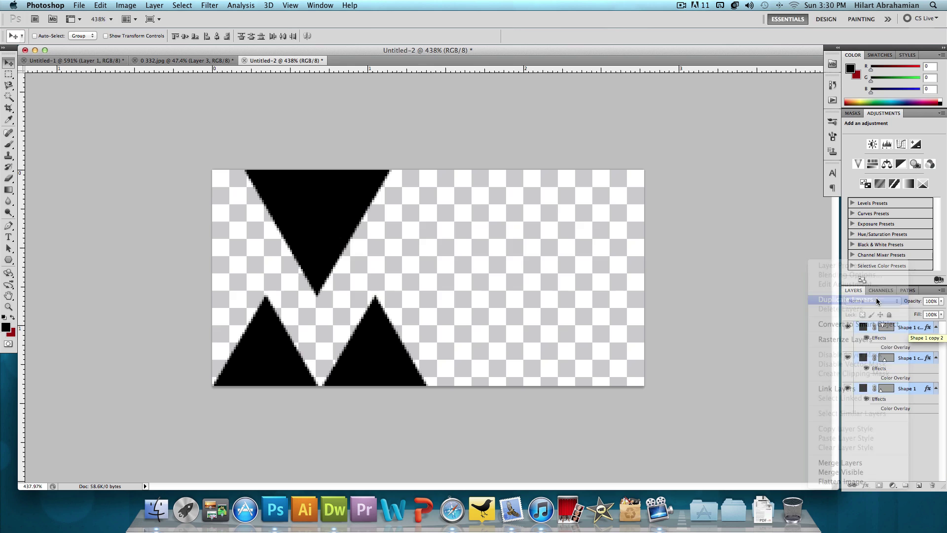
left_click(569, 211)
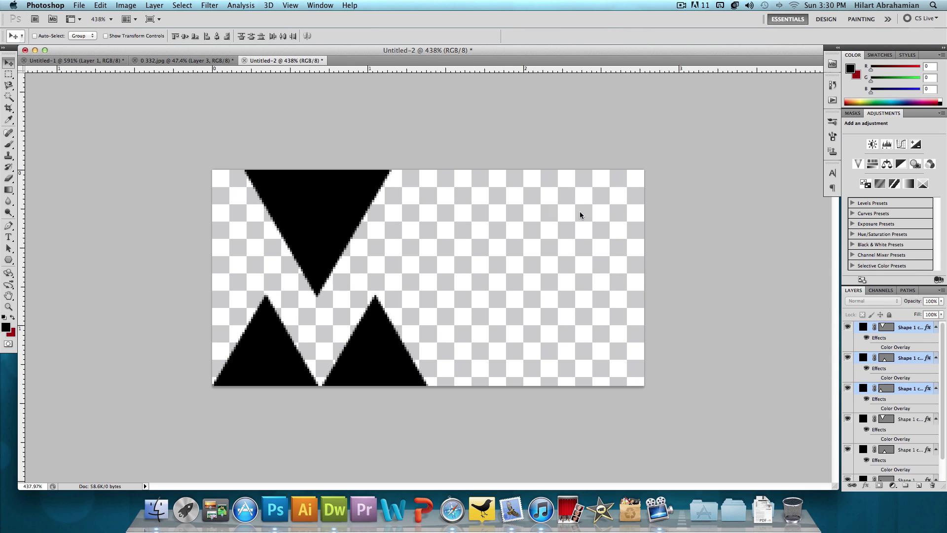
left_click_drag(344, 246, 563, 248)
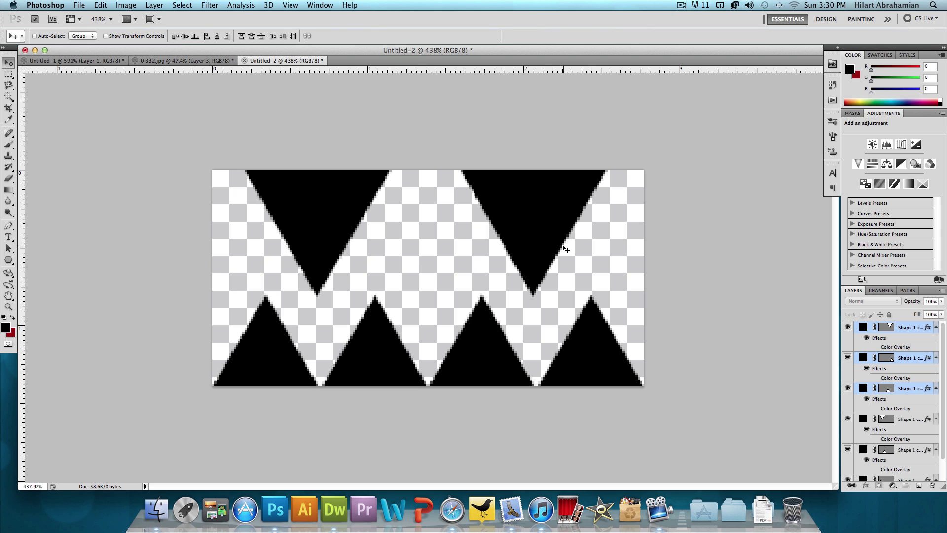
Flip the copied triangles vertically and nudge them, including Shape 1 copy 5, into line.
key("super+t")
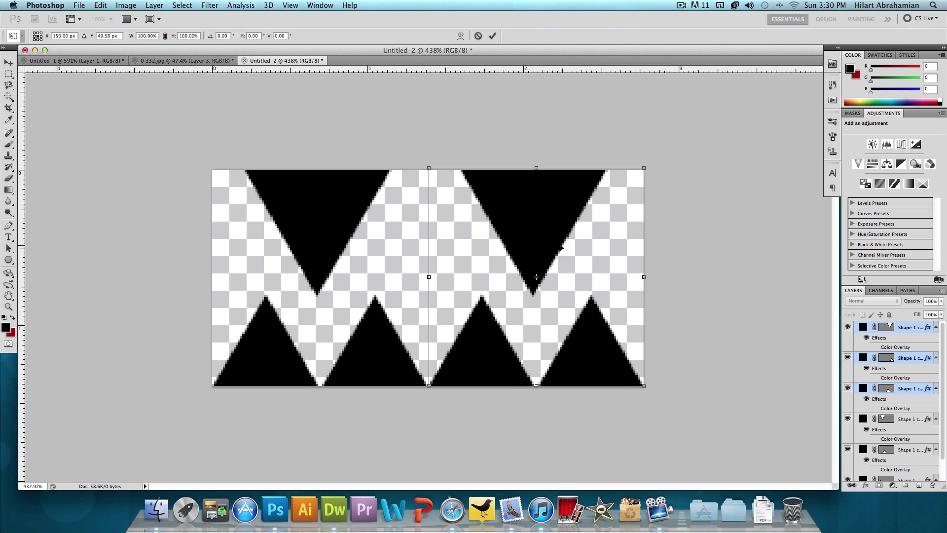
right_click(560, 237)
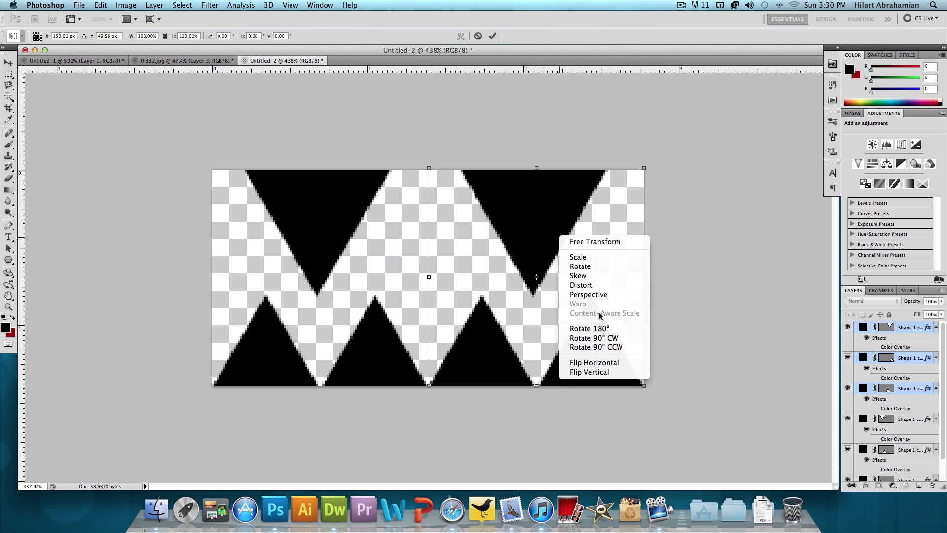
left_click(601, 375)
key("Return")
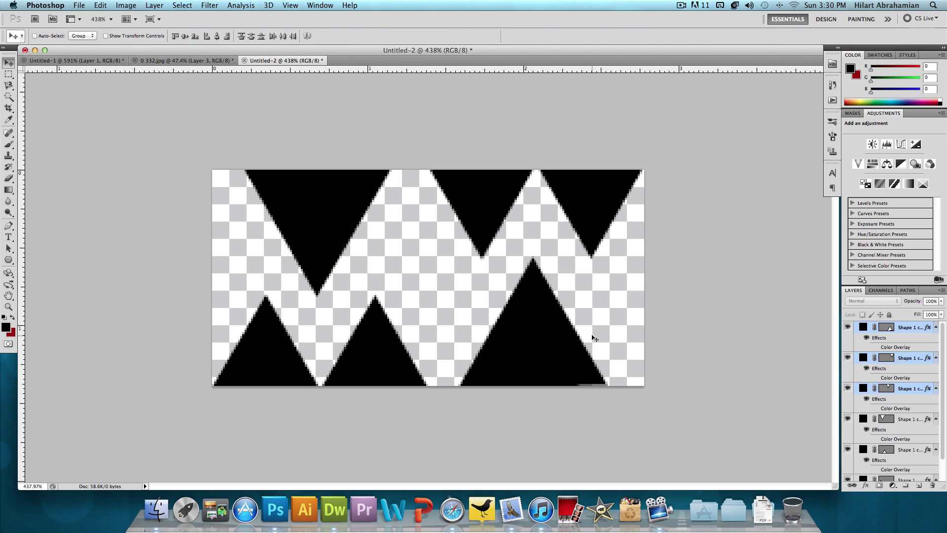
key("Right")
key("Down")
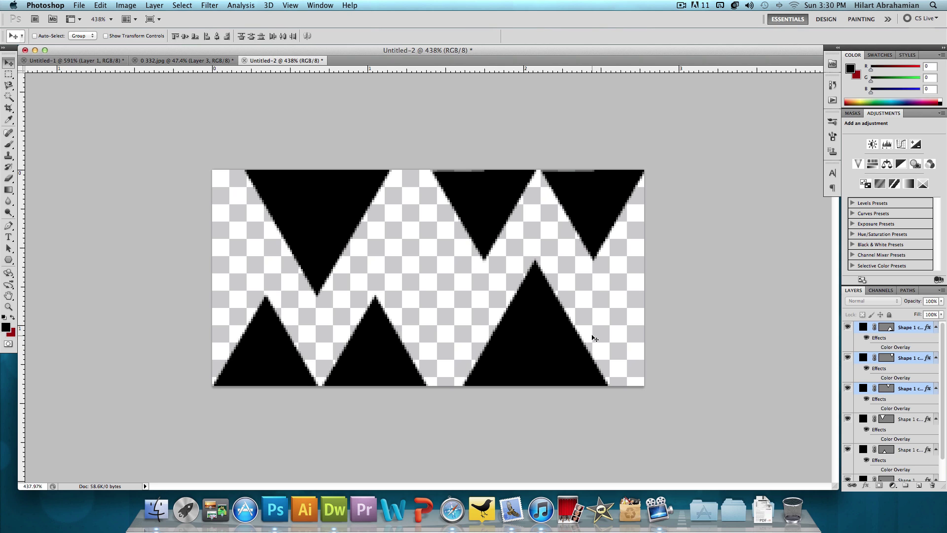
key("Up")
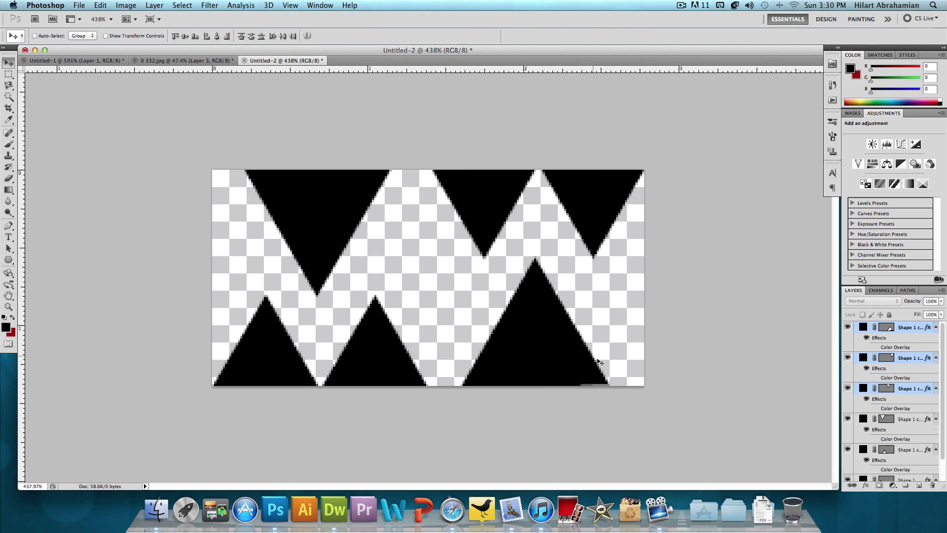
left_click(906, 331)
key("Right")
key("Right")
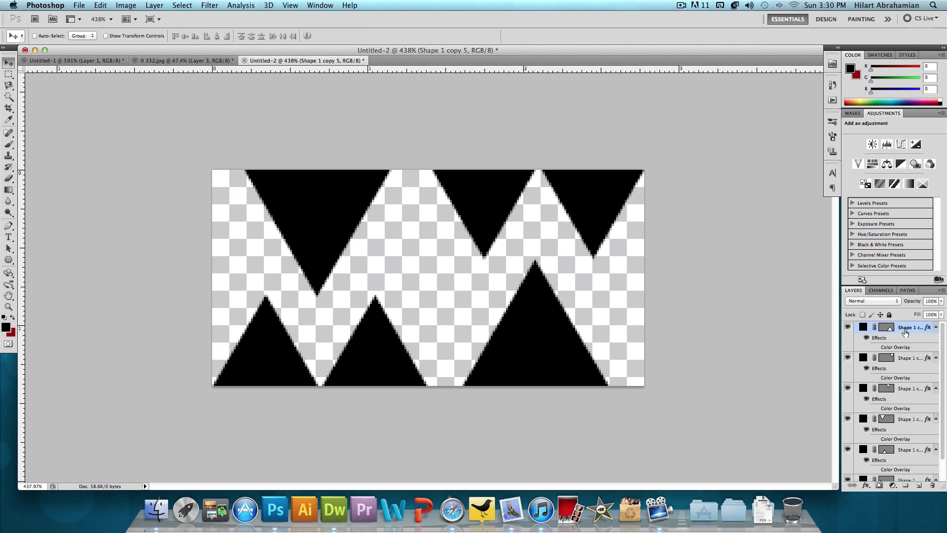
key("Down")
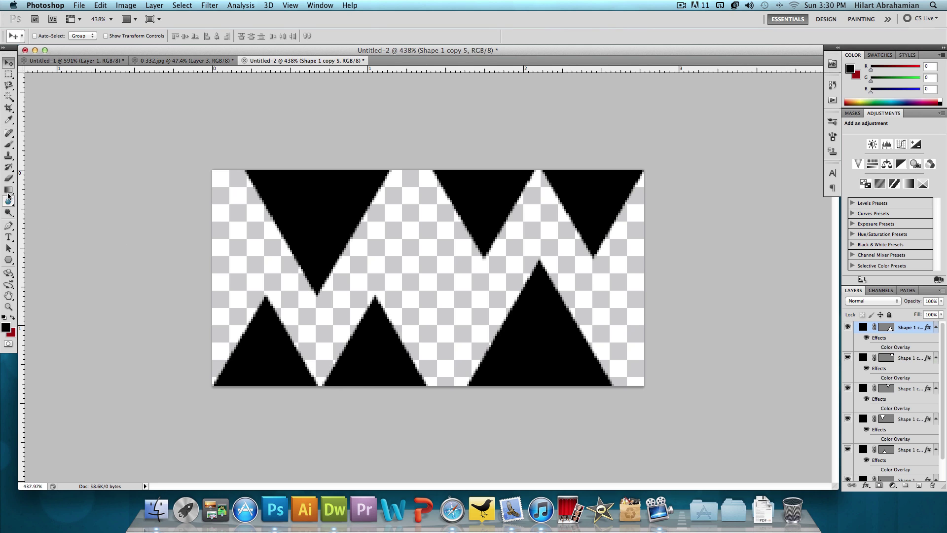
Draw a black circle near the canvas centre with the Ellipse Tool and nudge it into place.
left_click(8, 260)
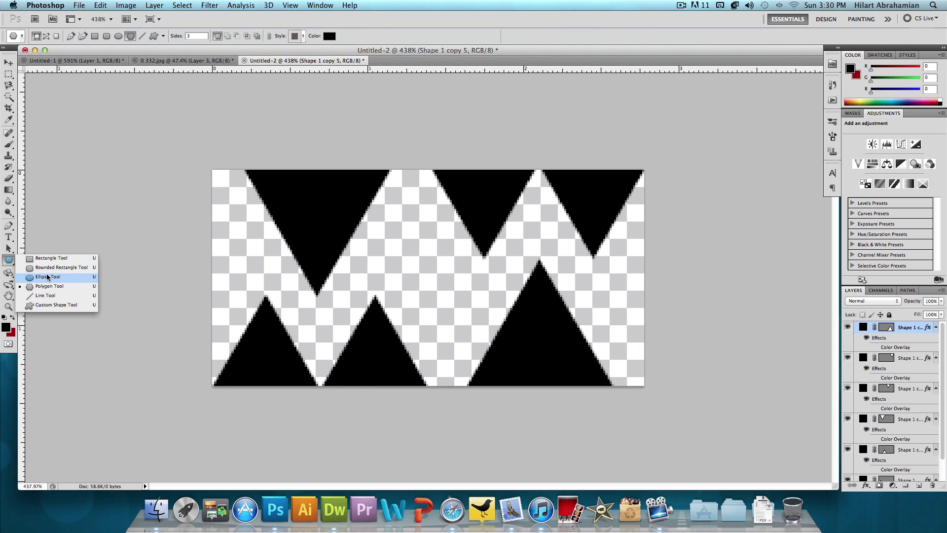
left_click(48, 277)
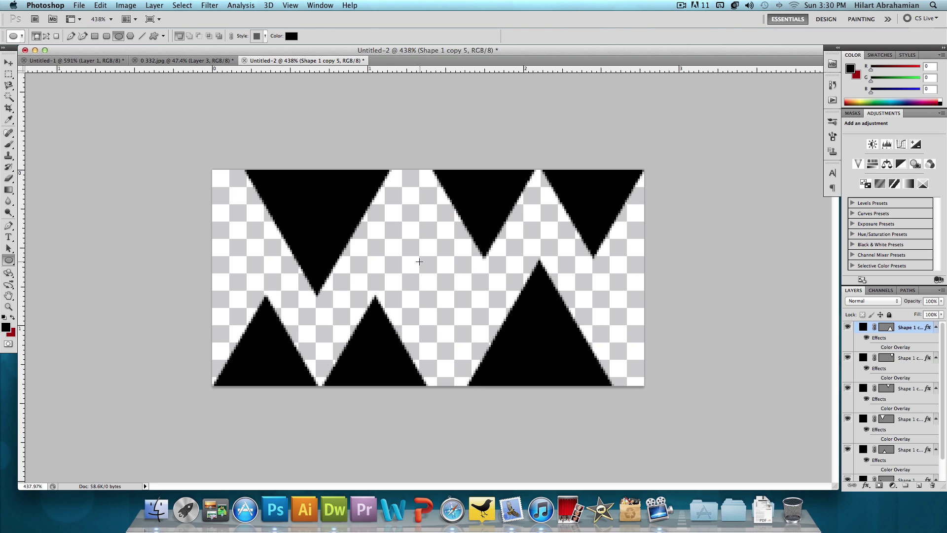
left_click_drag(423, 267, 442, 279)
left_click_drag(460, 293, 467, 298)
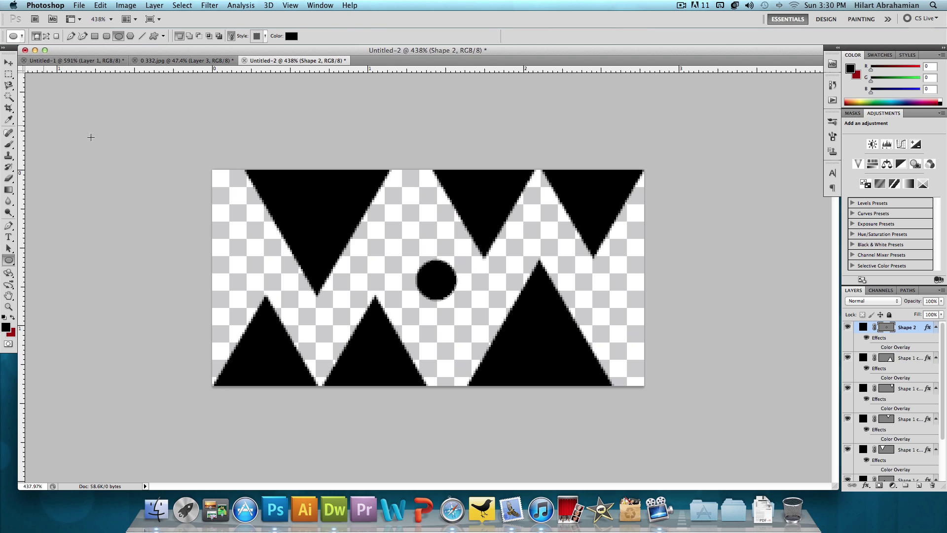
left_click(15, 61)
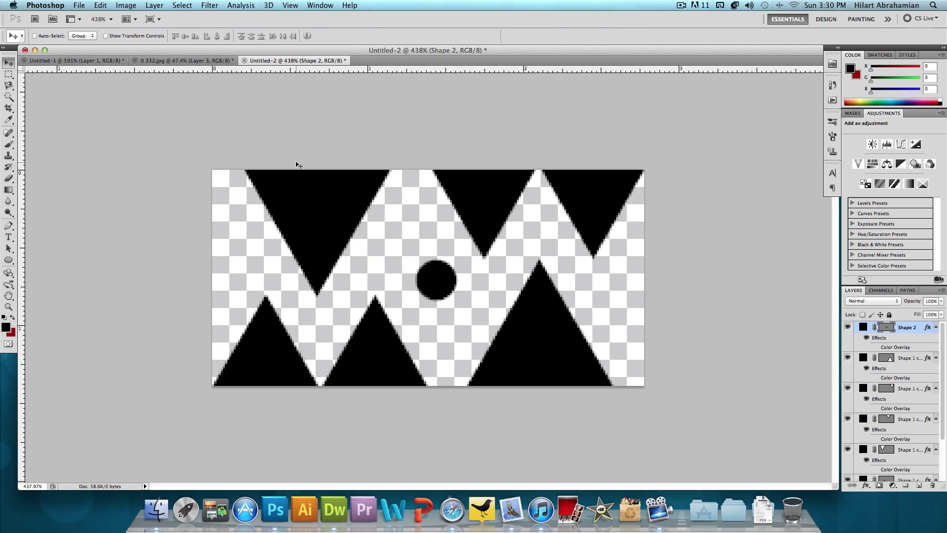
key("Left")
key("Up")
key("Up")
key("Left")
key("Down")
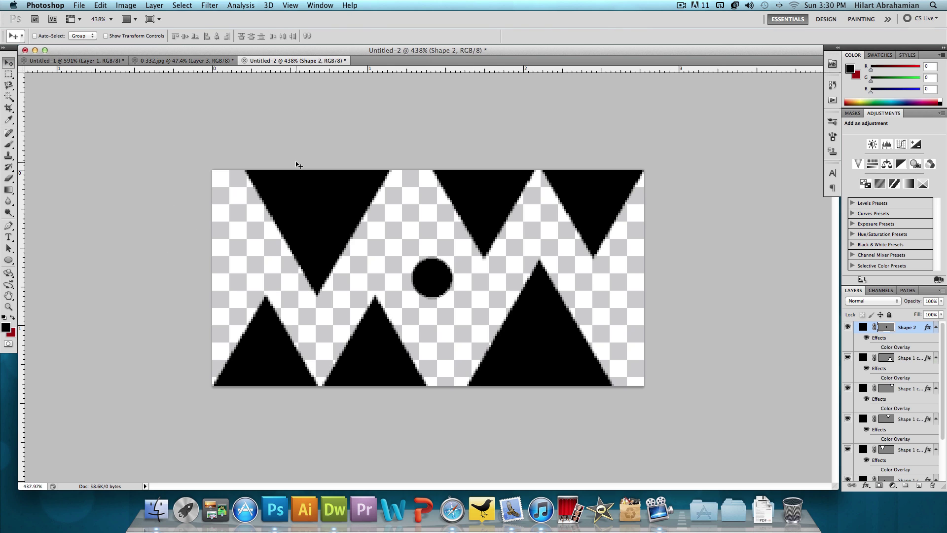
Duplicate the circle as Shape 2 copy and move it to the canvas's right edge.
right_click(916, 327)
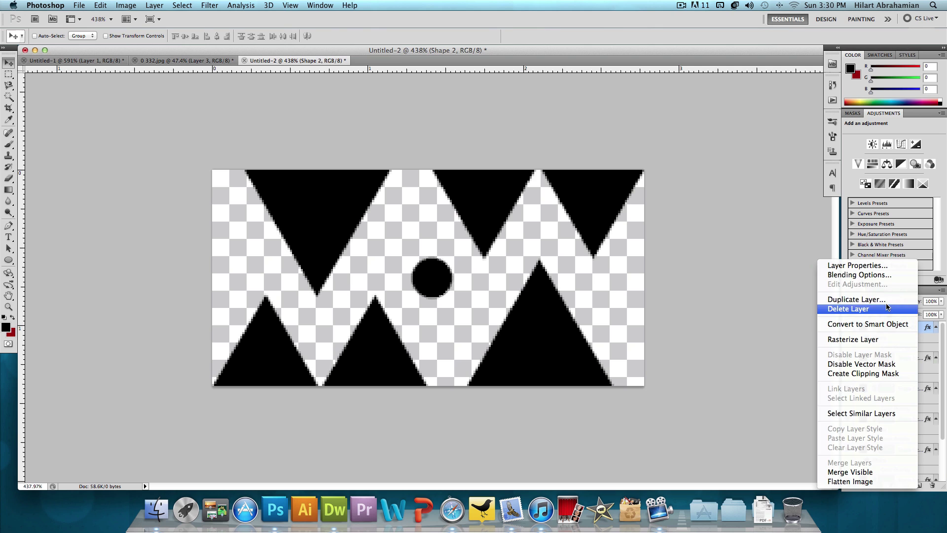
left_click(884, 300)
left_click(567, 211)
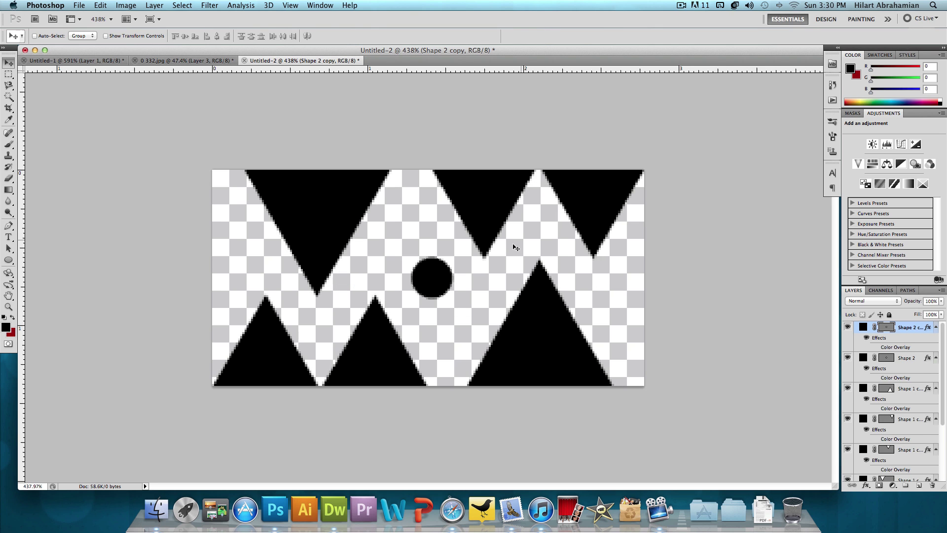
left_click_drag(492, 273, 660, 279)
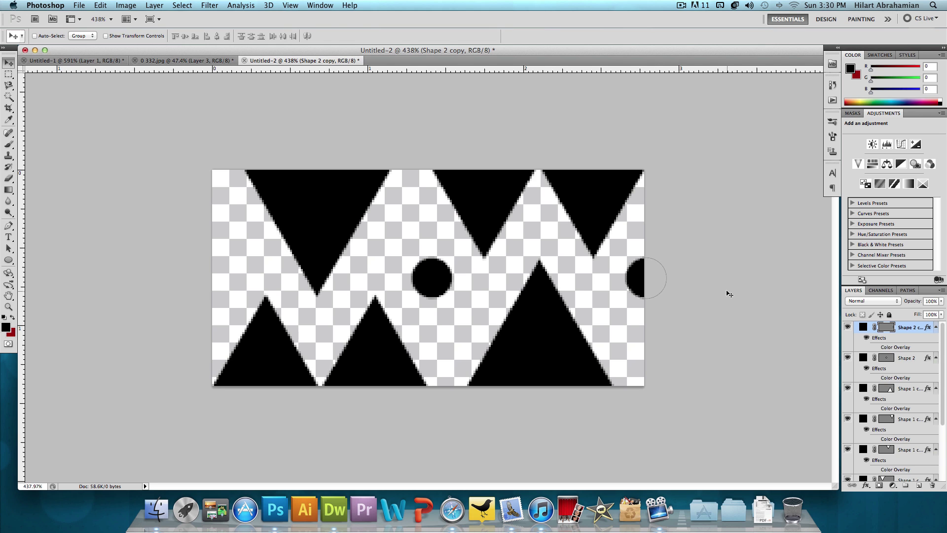
Duplicate the circle copy again and move it to the canvas's left edge.
right_click(902, 328)
left_click(866, 301)
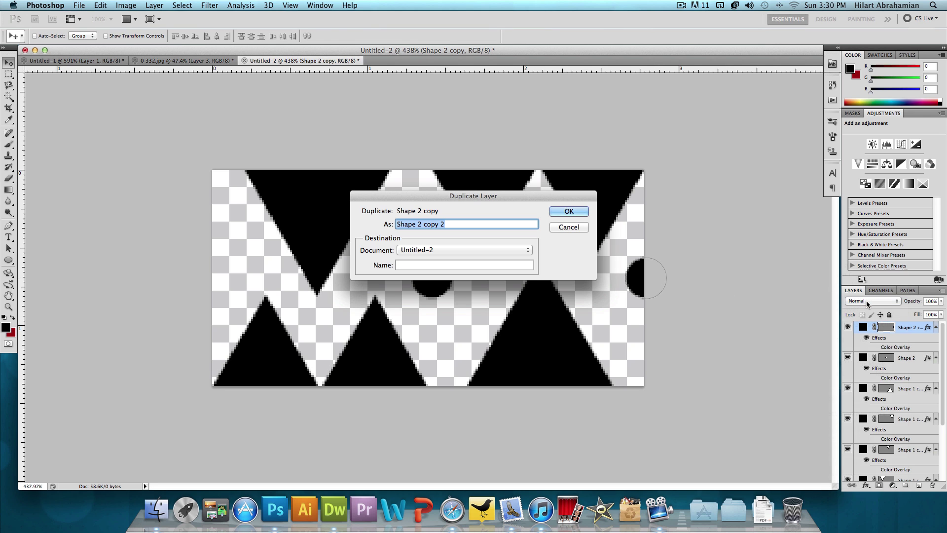
key("Return")
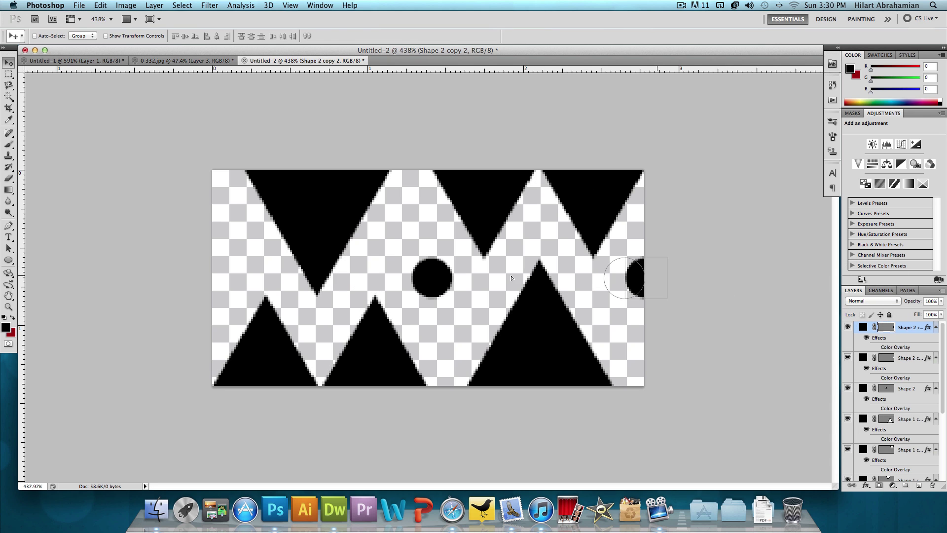
left_click_drag(636, 277, 224, 278)
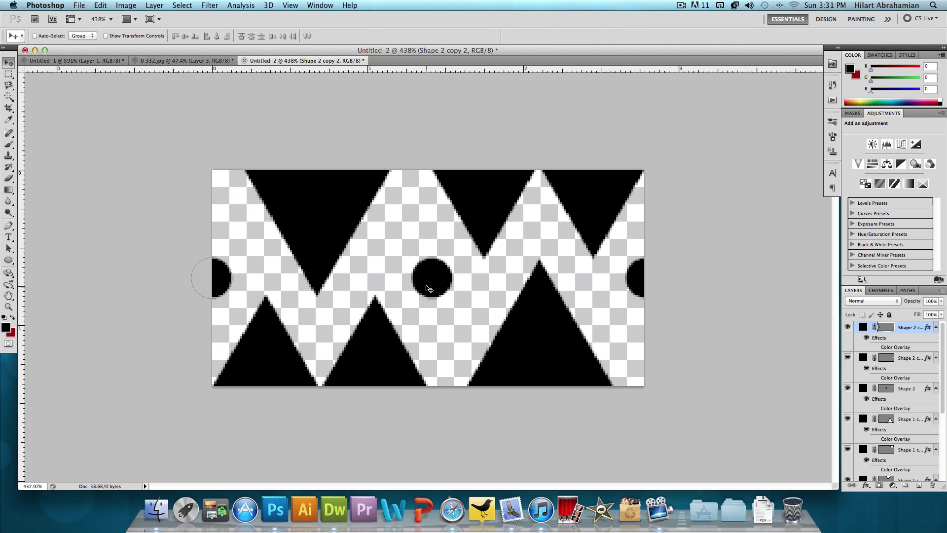
Merge all the shape layers into a single layer.
scroll(905, 346, "down", 4)
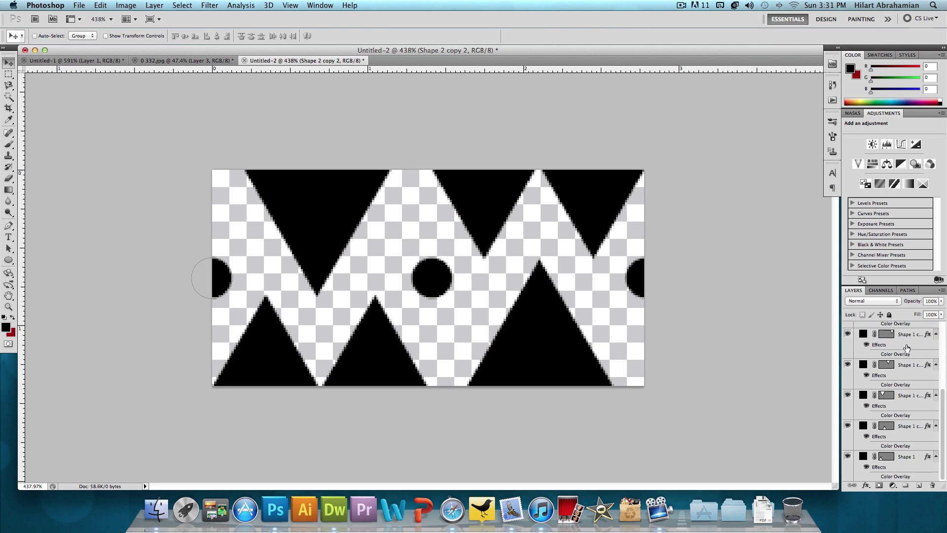
left_click(908, 457, "shift")
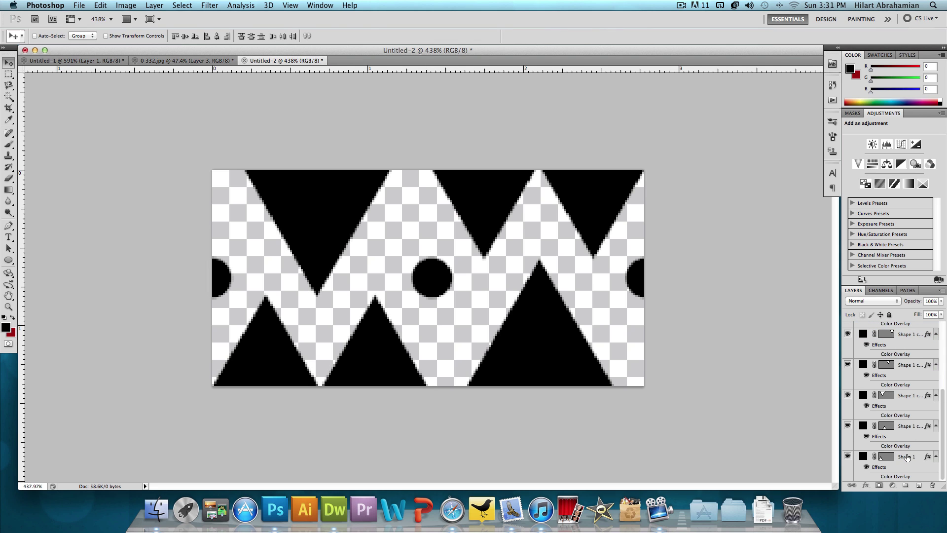
right_click(908, 457)
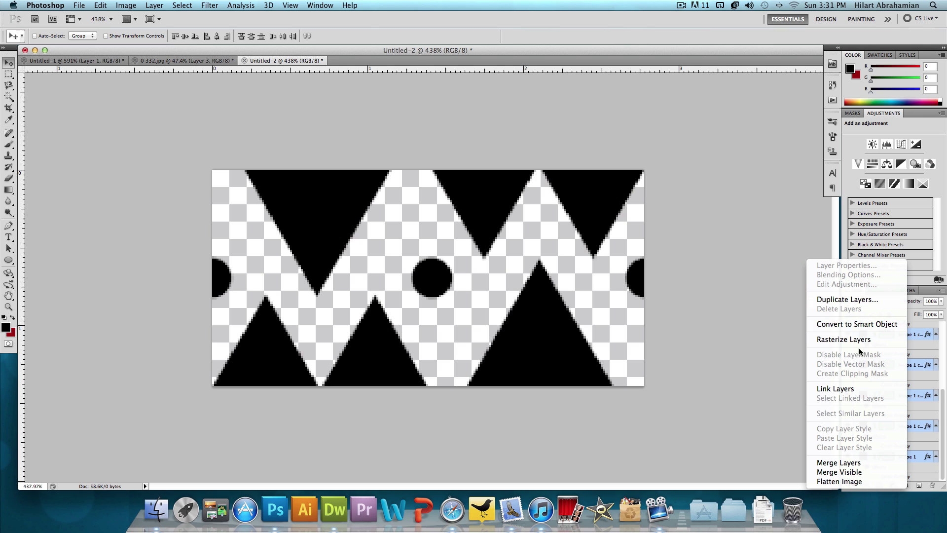
left_click(868, 462)
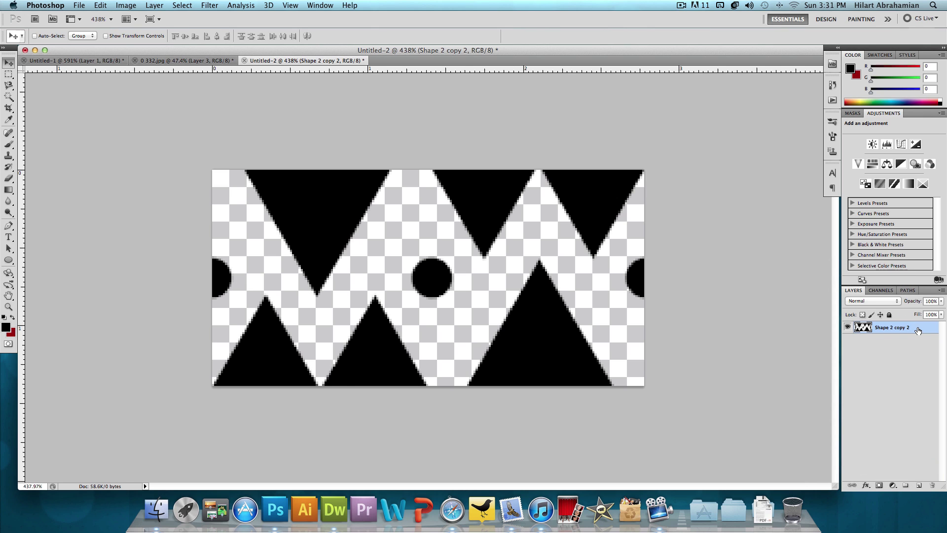
Give the merged shapes layer a white Color Overlay.
double_click(919, 329)
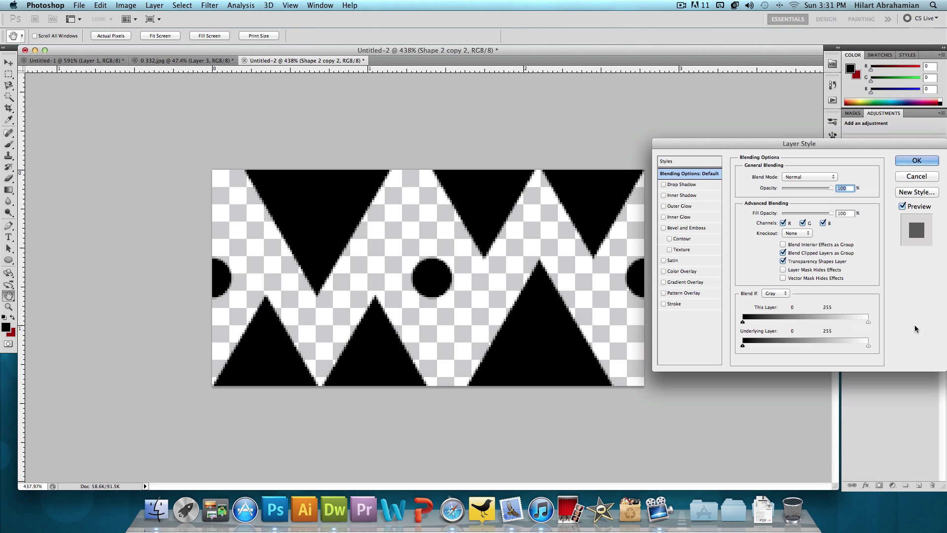
left_click(682, 272)
left_click(836, 177)
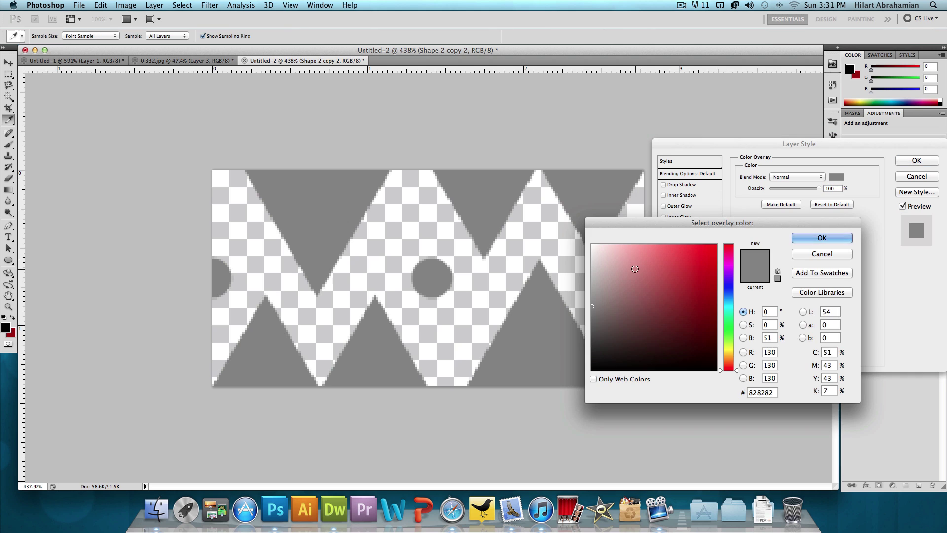
left_click_drag(635, 269, 591, 244)
left_click(822, 238)
left_click(917, 160)
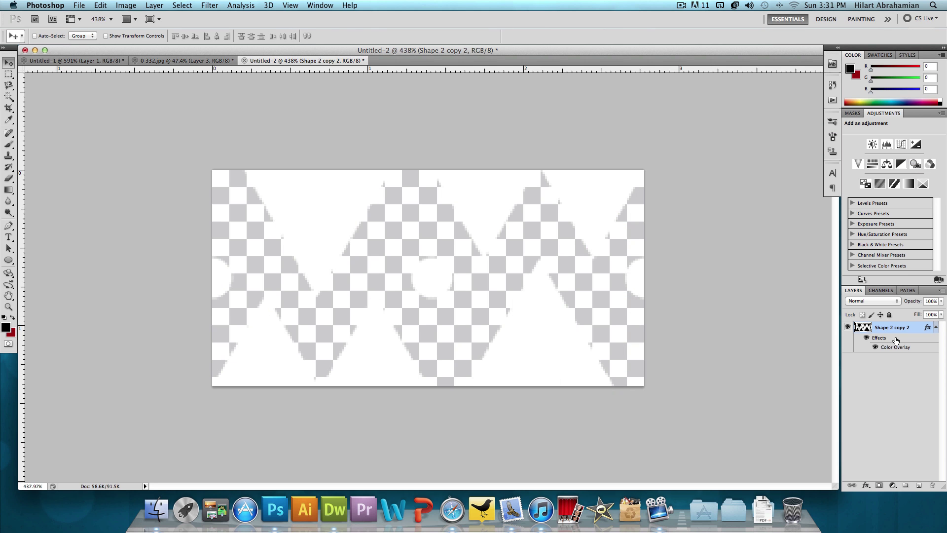
Add a new Layer 1 beneath the shapes and fill it black with the Paint Bucket.
key("super+shift+n")
key("Return")
left_click_drag(897, 331, 906, 383)
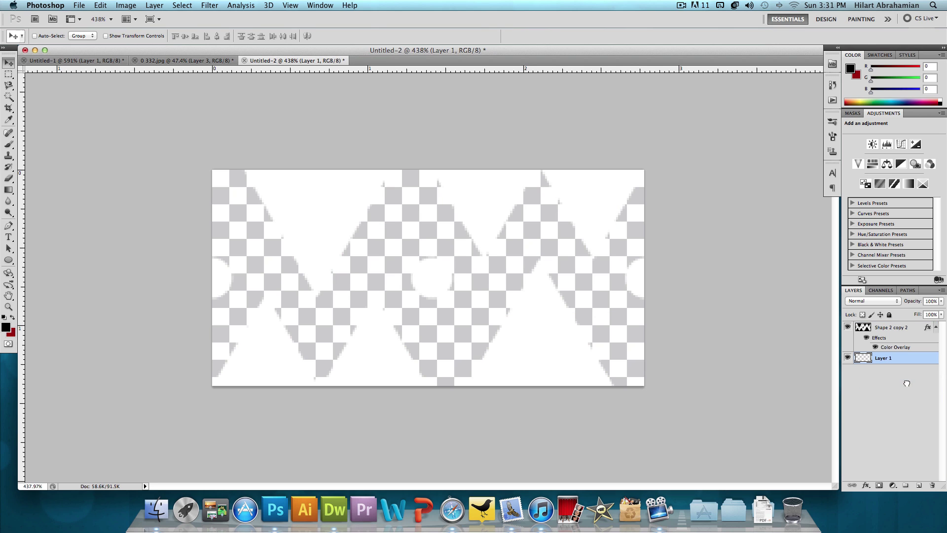
left_click_drag(9, 190, 36, 199)
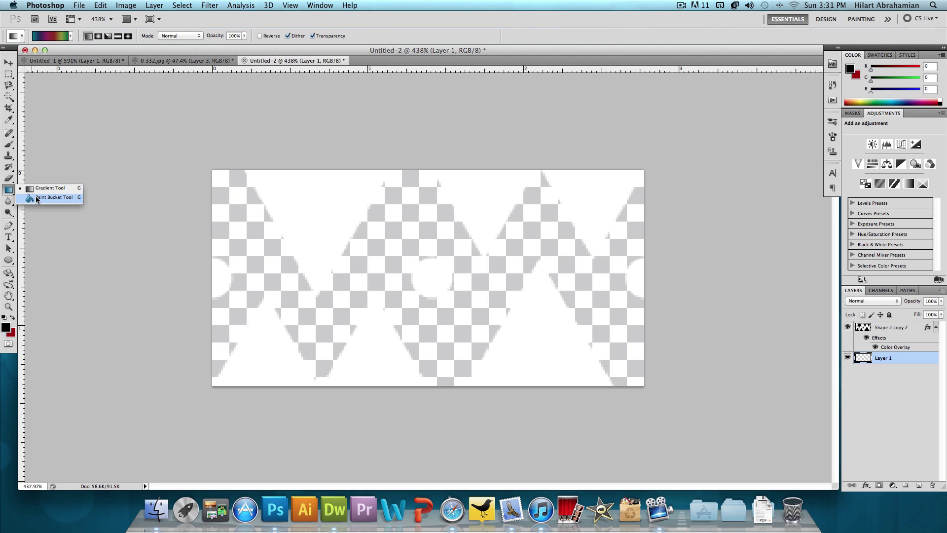
left_click(383, 240)
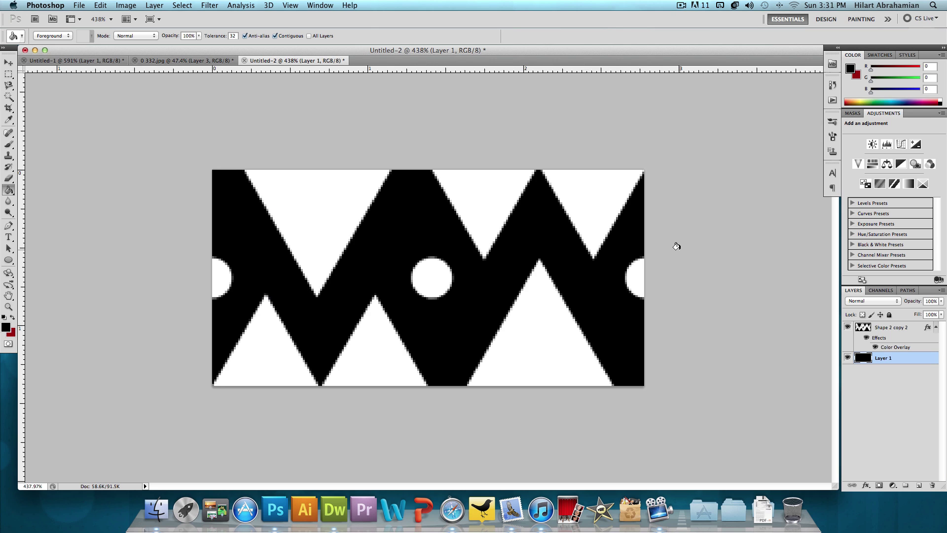
Define the black-and-white zigzag design as a new pattern named 'tribal pattern'.
left_click(101, 5)
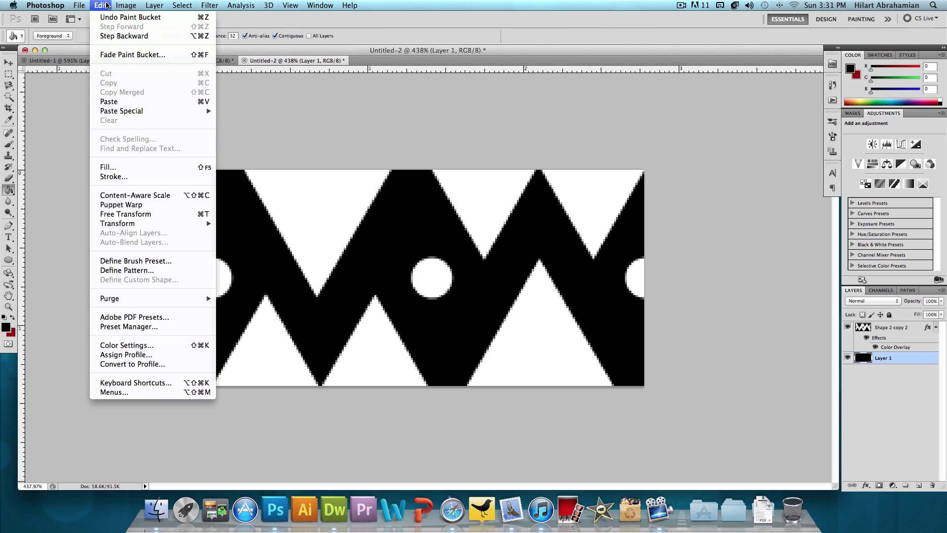
left_click(171, 274)
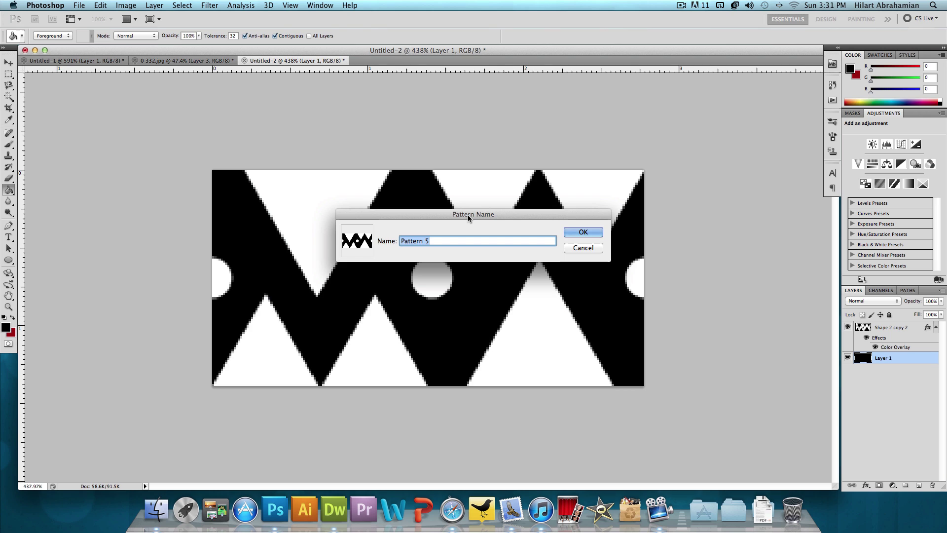
type("trial")
key("BackSpace")
key("BackSpace")
key("BackSpace")
type("bal pattern")
left_click(576, 232)
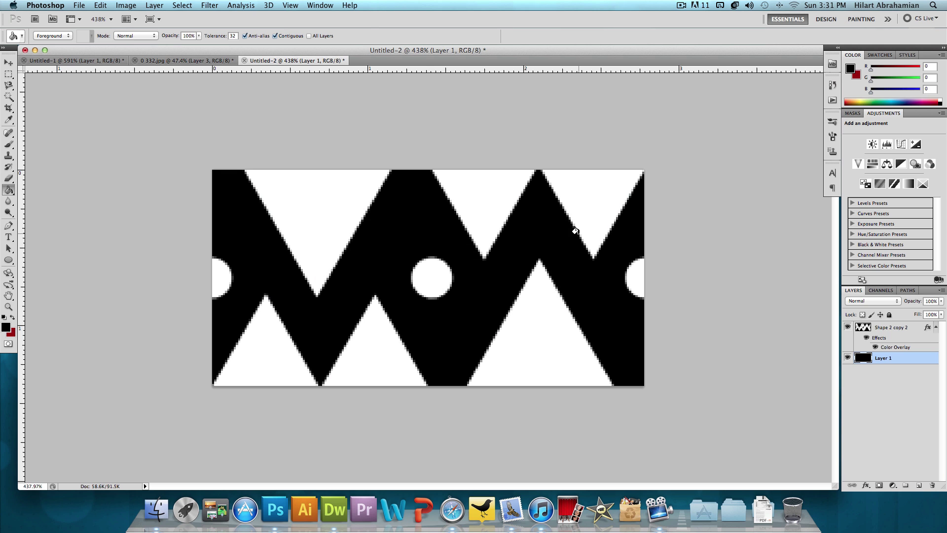
In 0 332.jpg, delete the old pattern and tint layers (Layer 2, Layer 3, Pattern Fill).
left_click(183, 60)
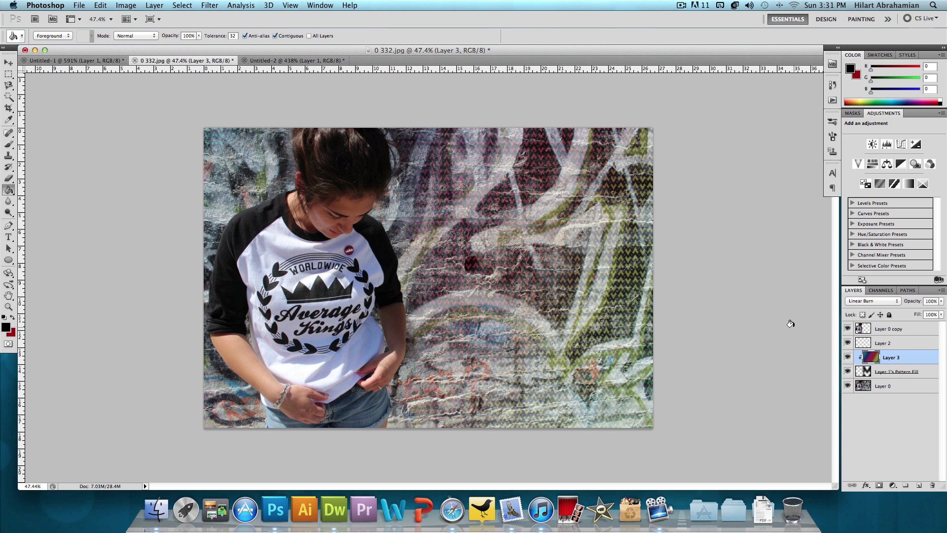
left_click(922, 344)
left_click(919, 373, "shift")
left_click_drag(918, 373, 932, 485)
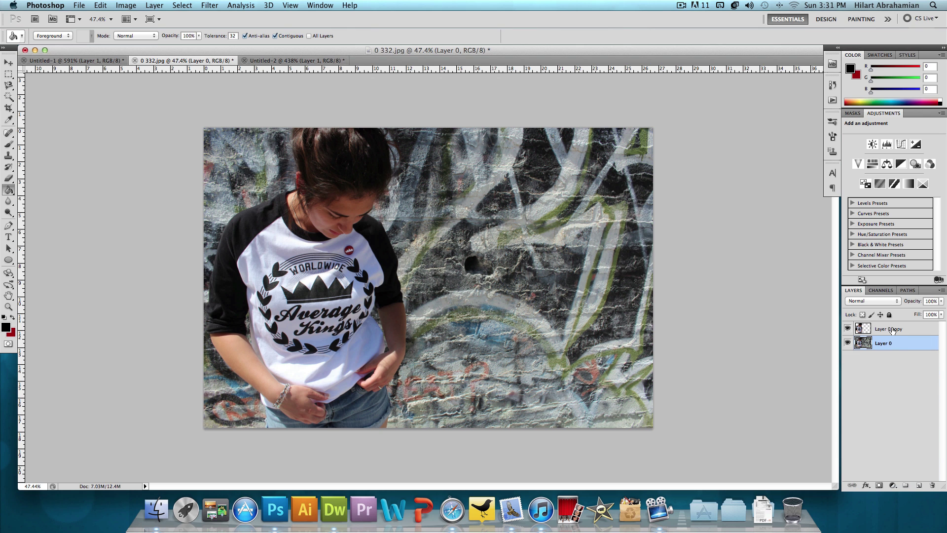
Hide and re-show Layer 0 copy and Layer 0 to check the cut-out girl over the wall.
left_click(847, 328)
left_click(847, 344)
left_click(847, 328)
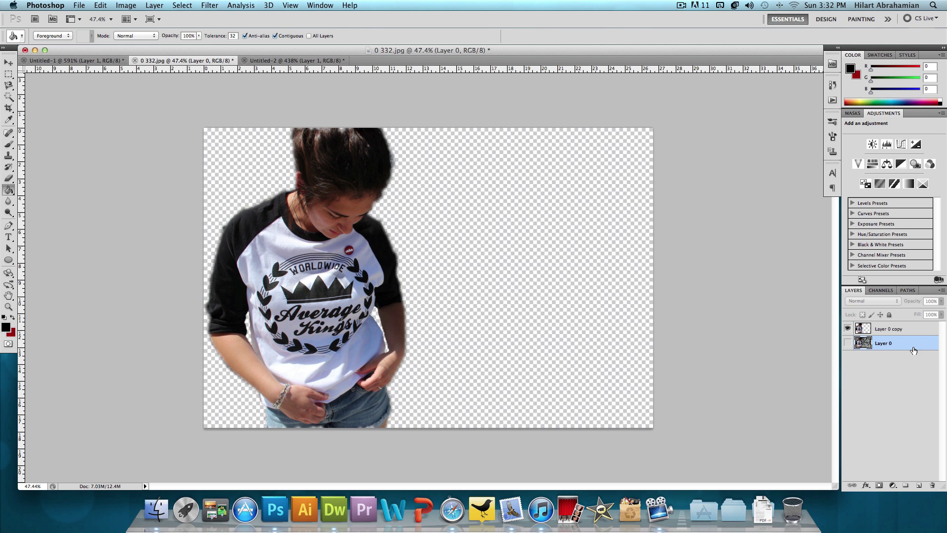
left_click(848, 344)
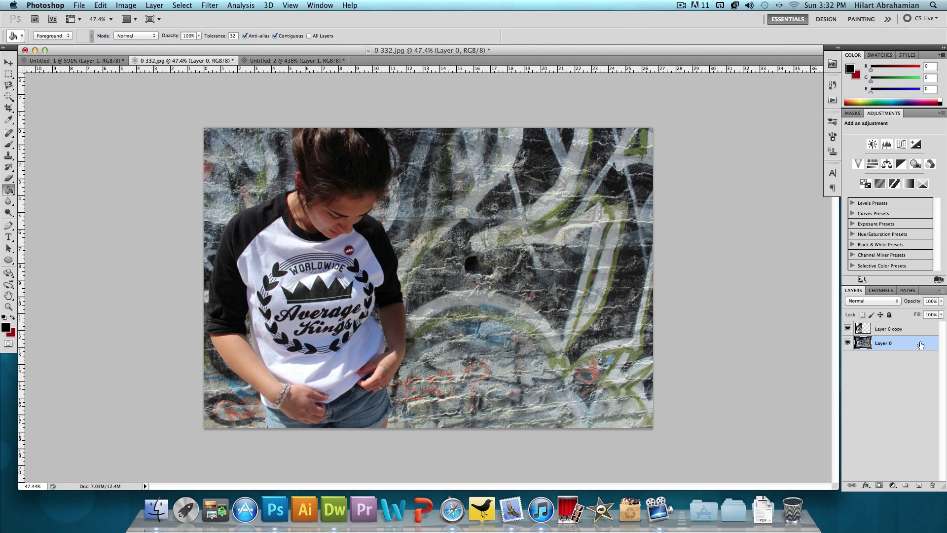
Add a new Layer 1 filled with solid black and set to Screen blend mode.
key("super+shift+n")
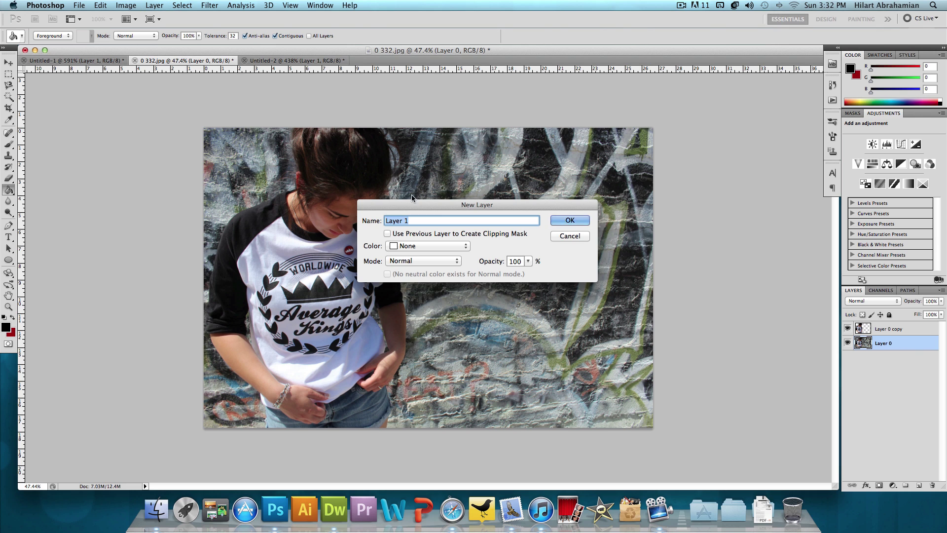
left_click(579, 220)
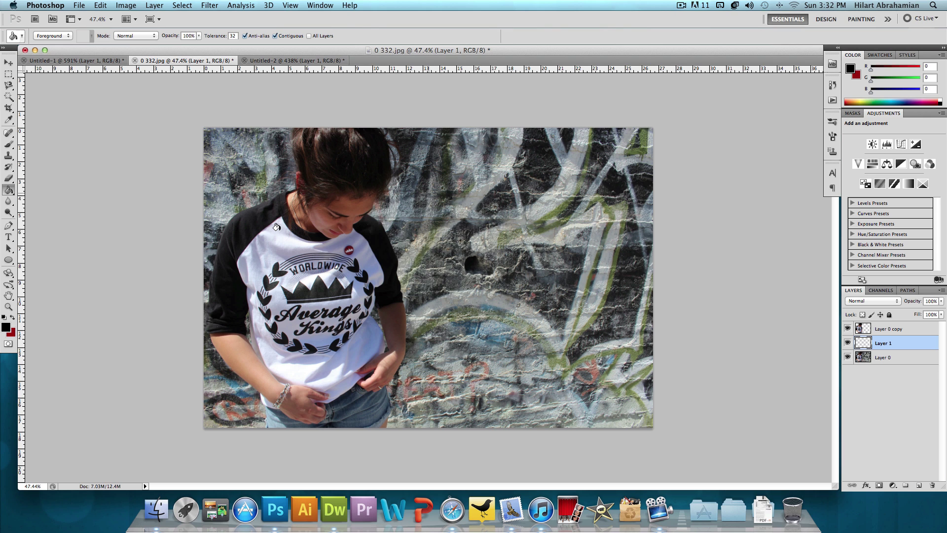
left_click(479, 211)
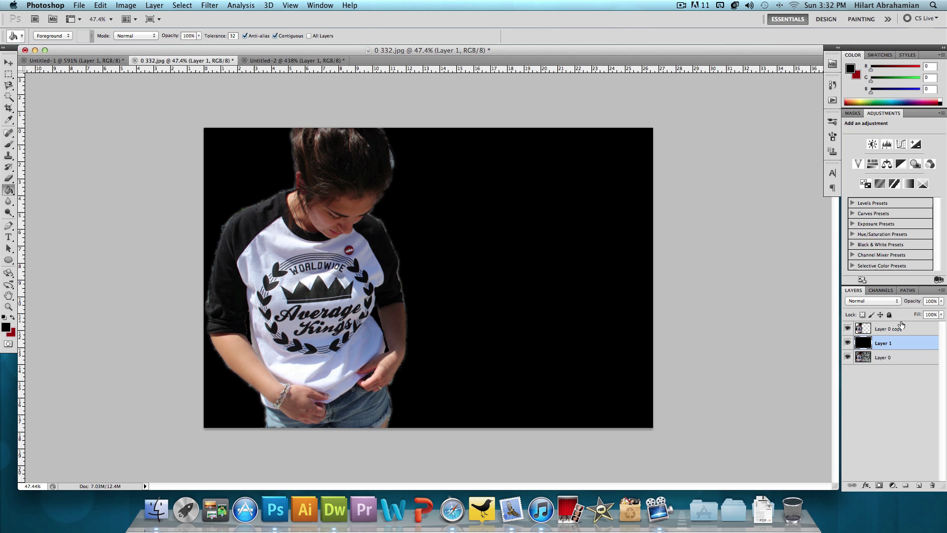
left_click(888, 302)
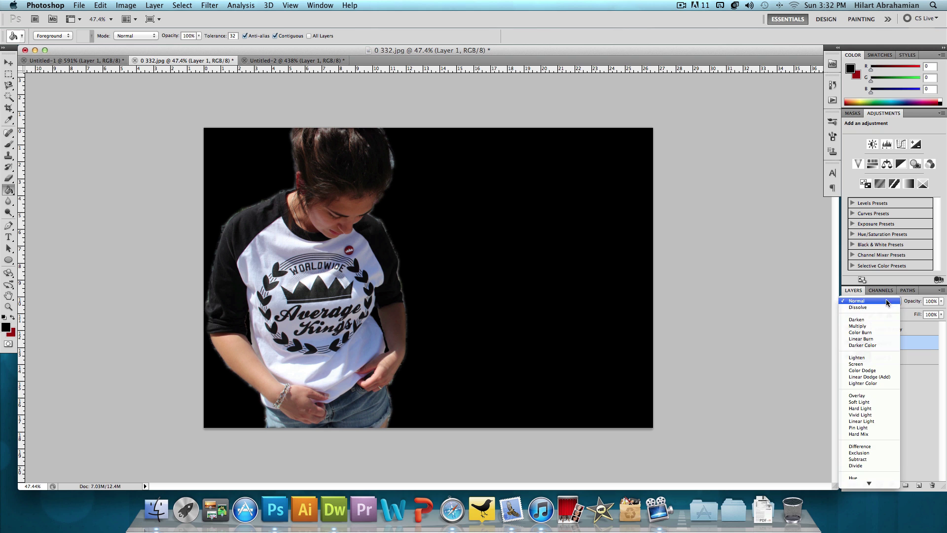
left_click(869, 364)
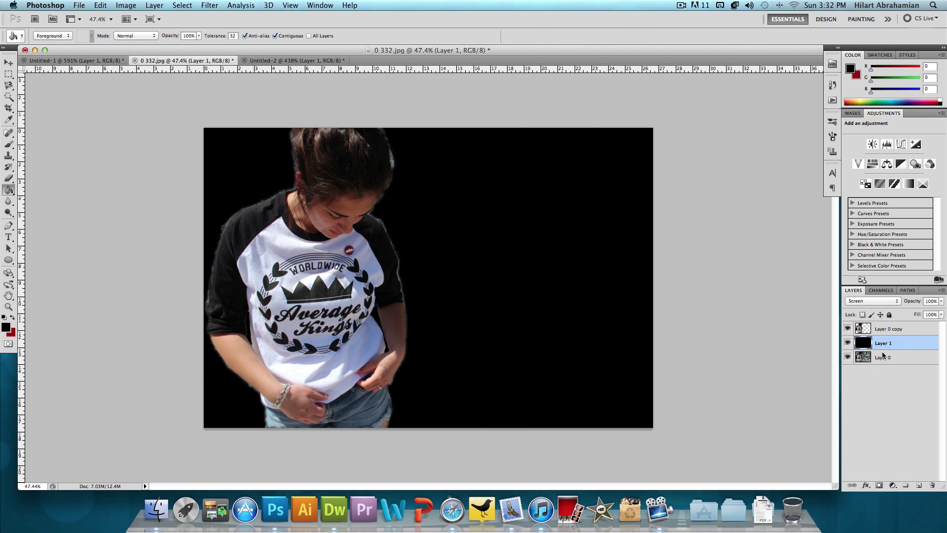
Give Layer 1 a tribal pattern Pattern Overlay in Screen mode, scaled down to about 33%.
double_click(913, 344)
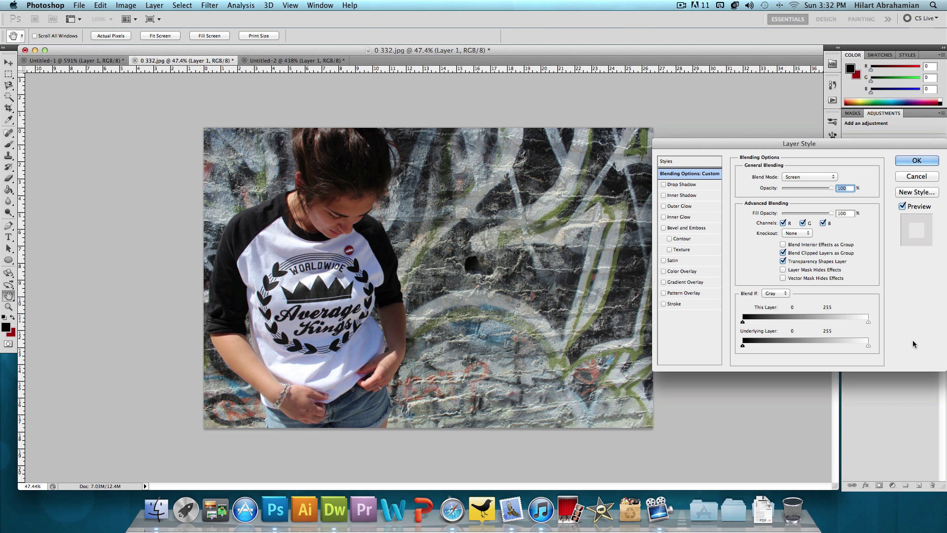
left_click(692, 295)
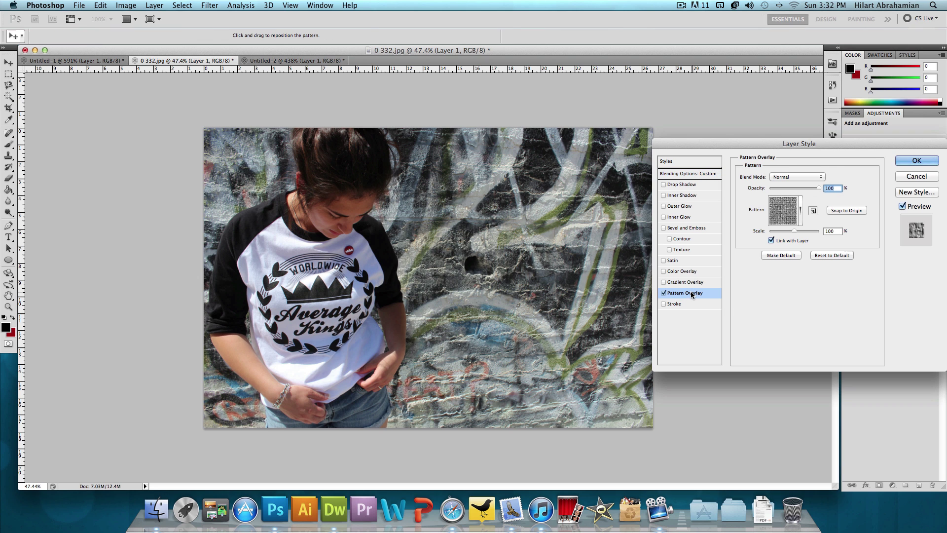
left_click(800, 217)
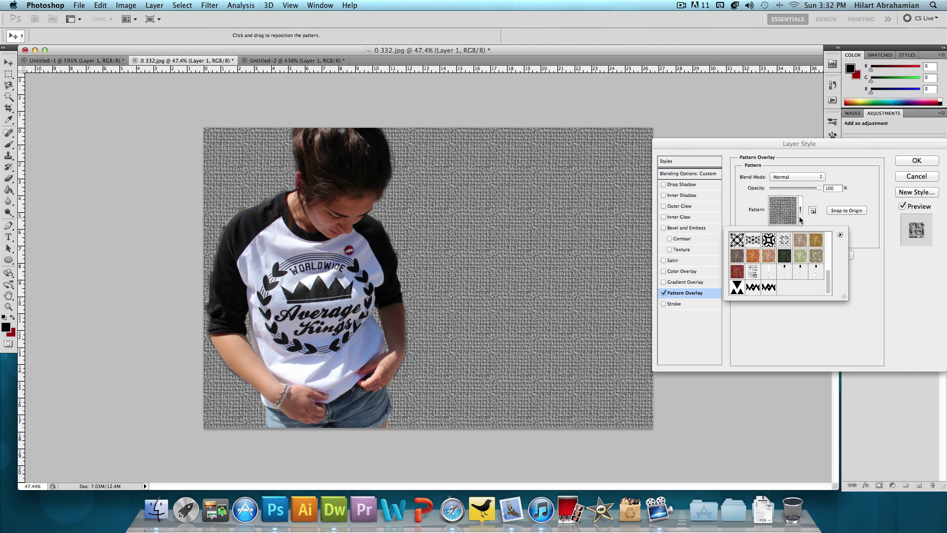
left_click(769, 287)
left_click(781, 325)
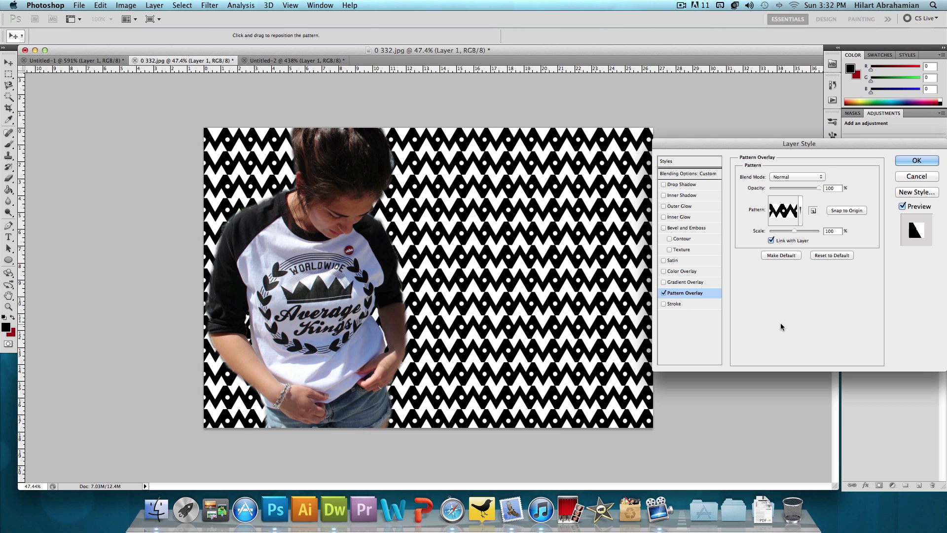
left_click_drag(794, 231, 779, 235)
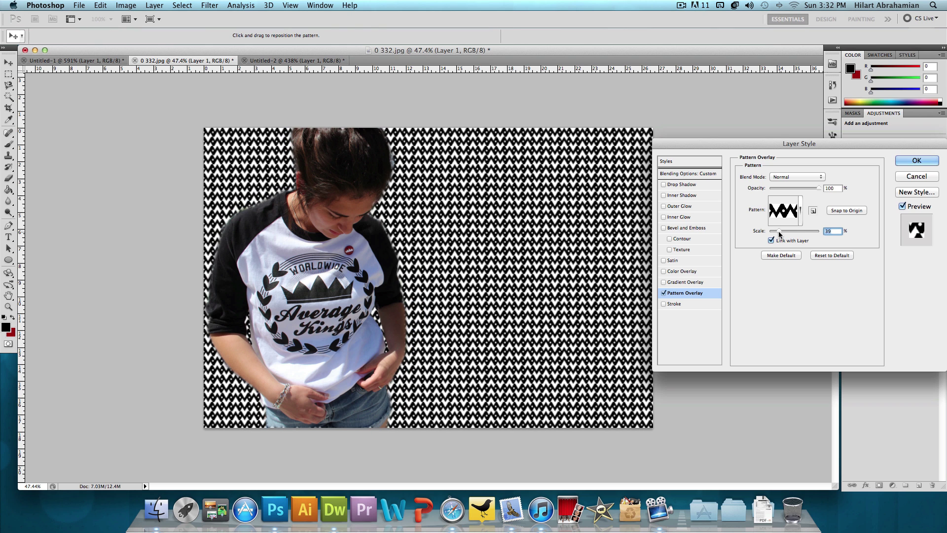
left_click(804, 177)
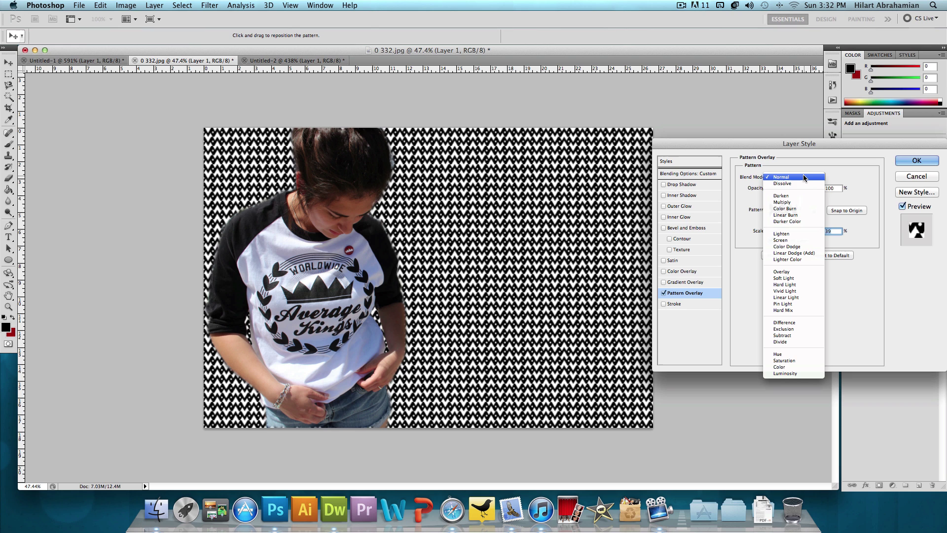
left_click(794, 240)
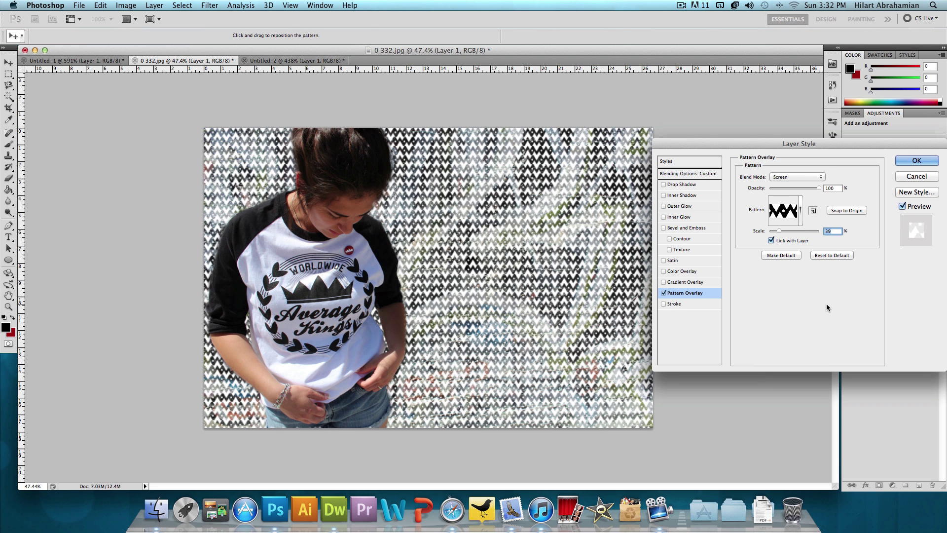
left_click_drag(779, 231, 778, 234)
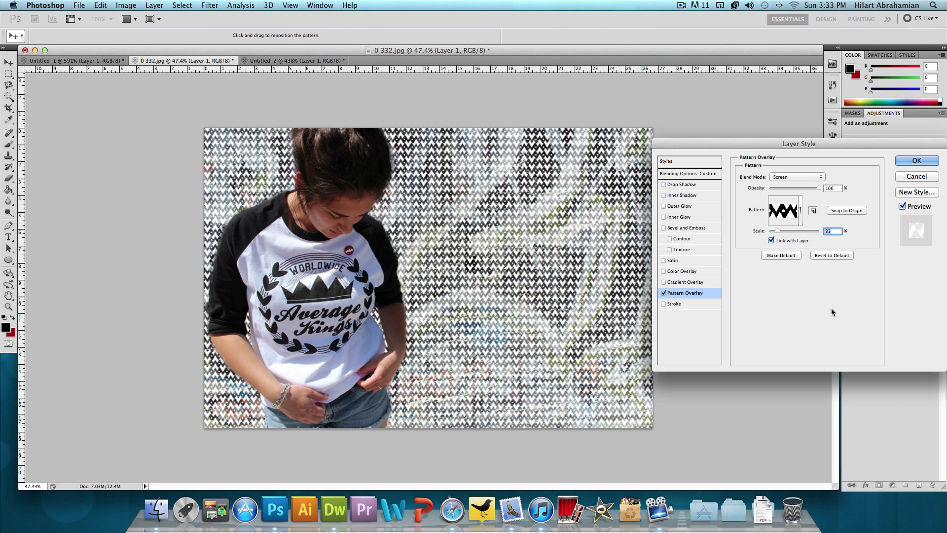
Apply the overlay and convert it into its own Layer 1's Pattern Fill layer.
left_click(910, 161)
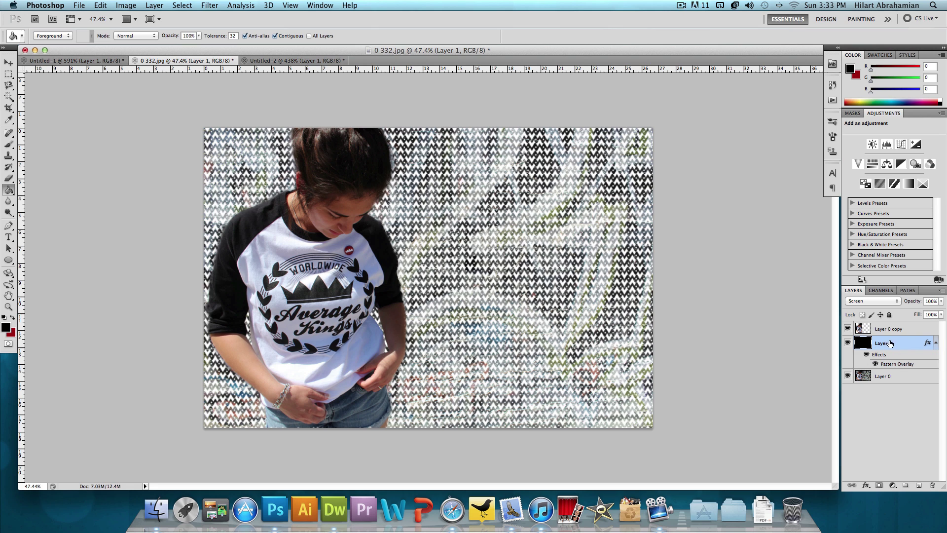
right_click(929, 345)
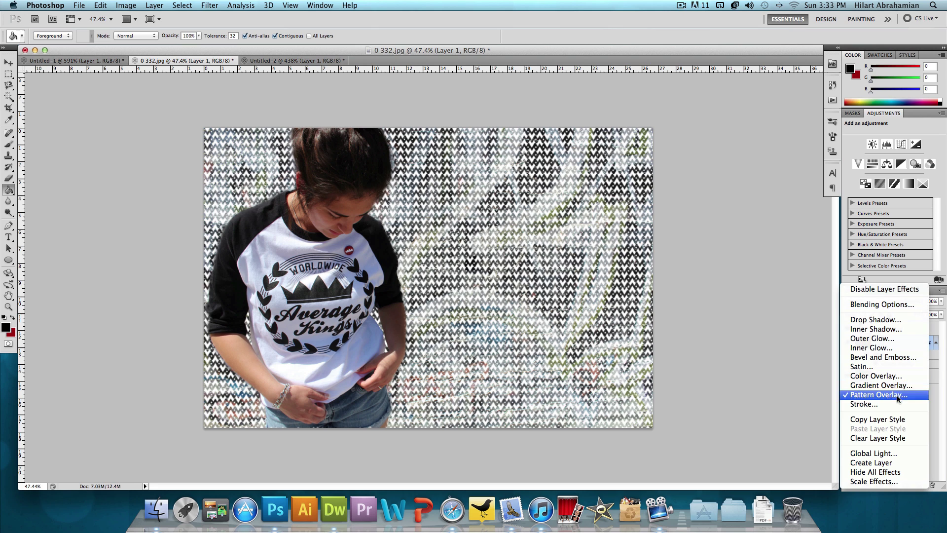
left_click(894, 464)
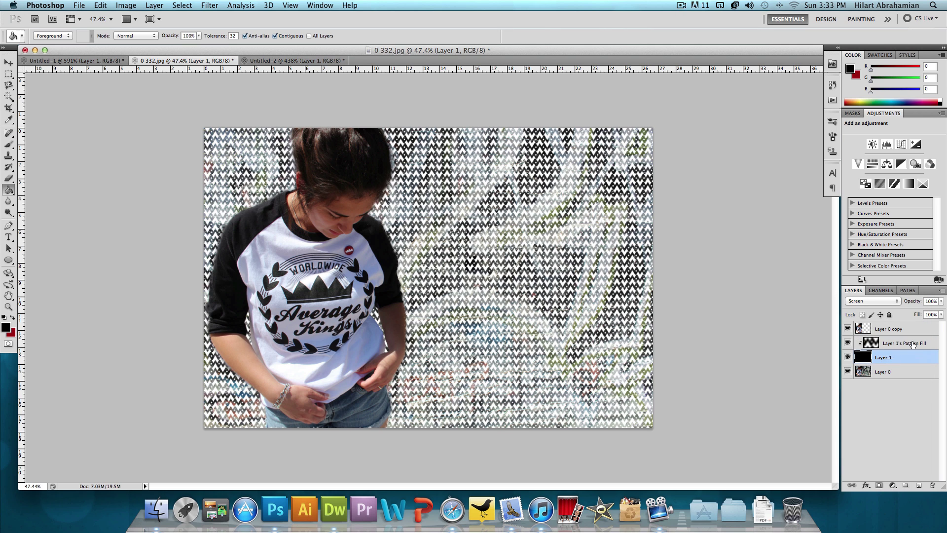
Delete the black Layer 1, check the Pattern Fill's visibility, and select that layer.
left_click_drag(906, 360, 932, 484)
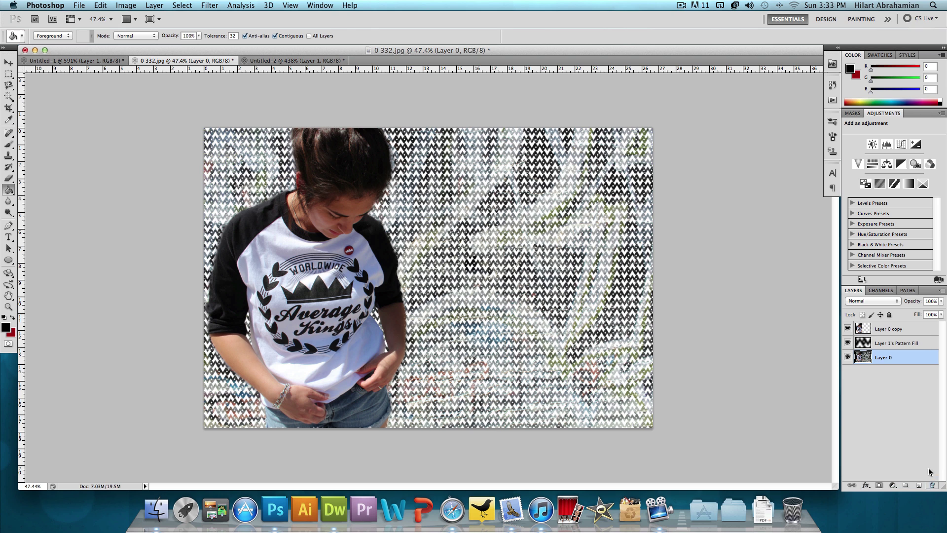
left_click(848, 343)
left_click(848, 343)
left_click(896, 343)
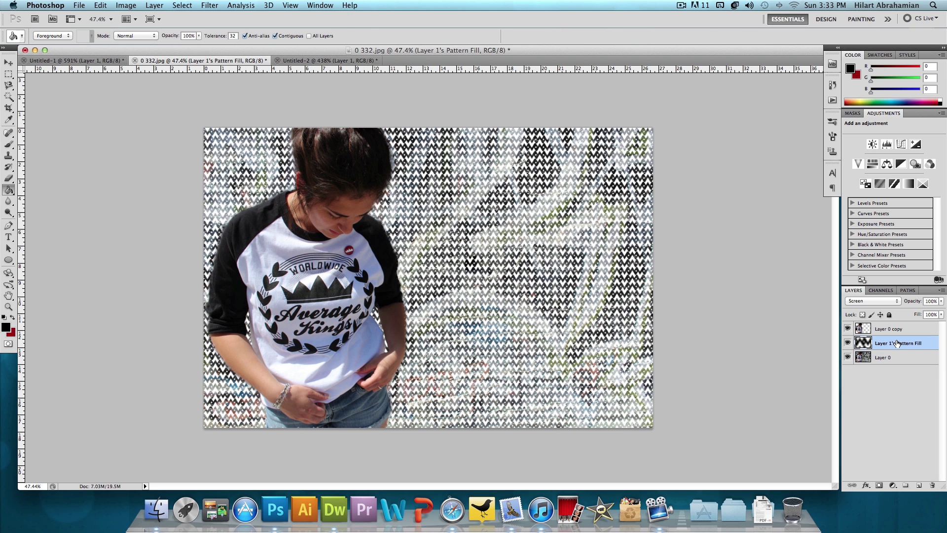
Add a new Layer 1 and fill it with a diagonal rainbow spectrum gradient.
key("super+shift+n")
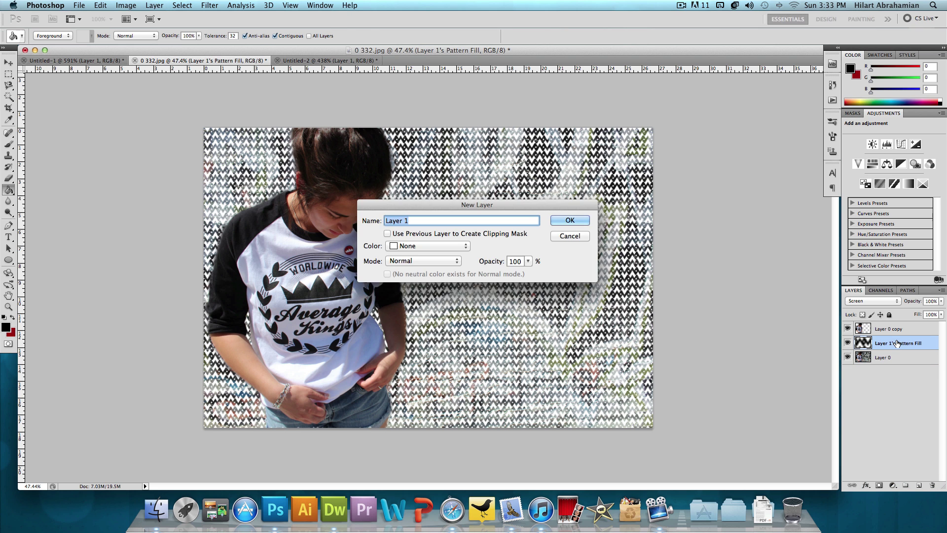
left_click(569, 221)
left_click_drag(9, 190, 57, 193)
left_click(70, 36)
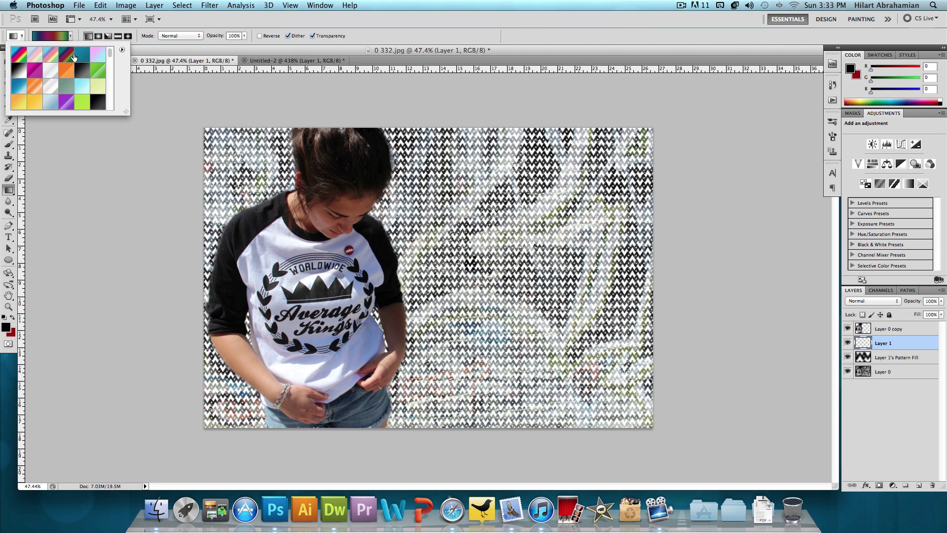
left_click(122, 51)
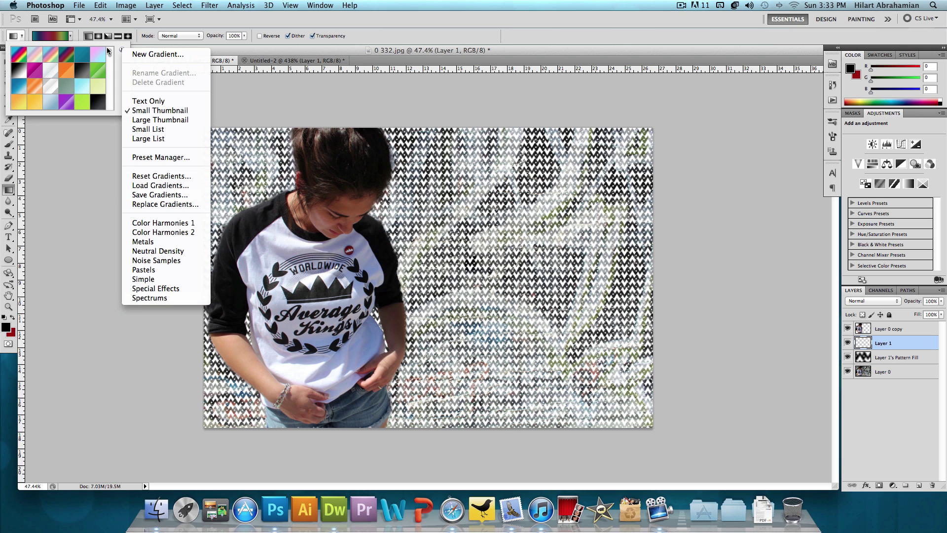
left_click(117, 59)
double_click(67, 57)
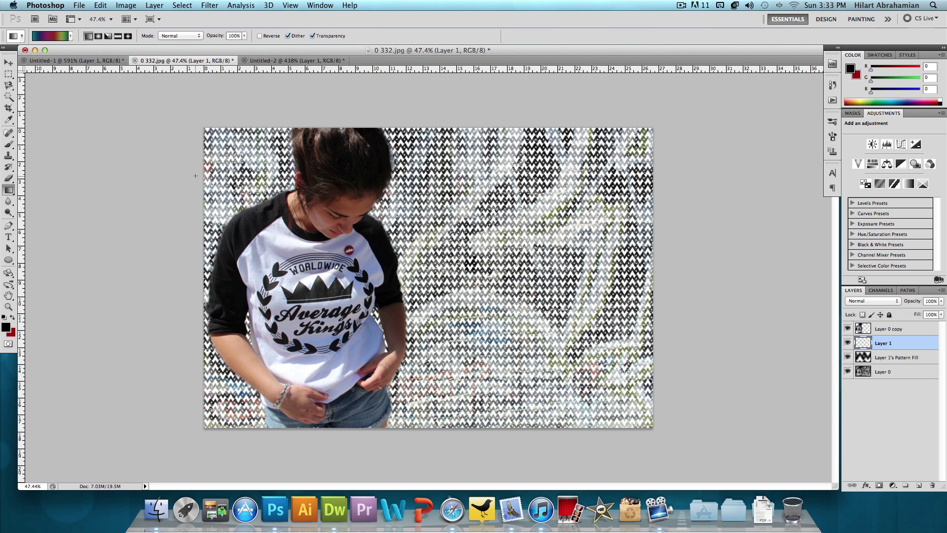
left_click_drag(215, 185, 663, 427)
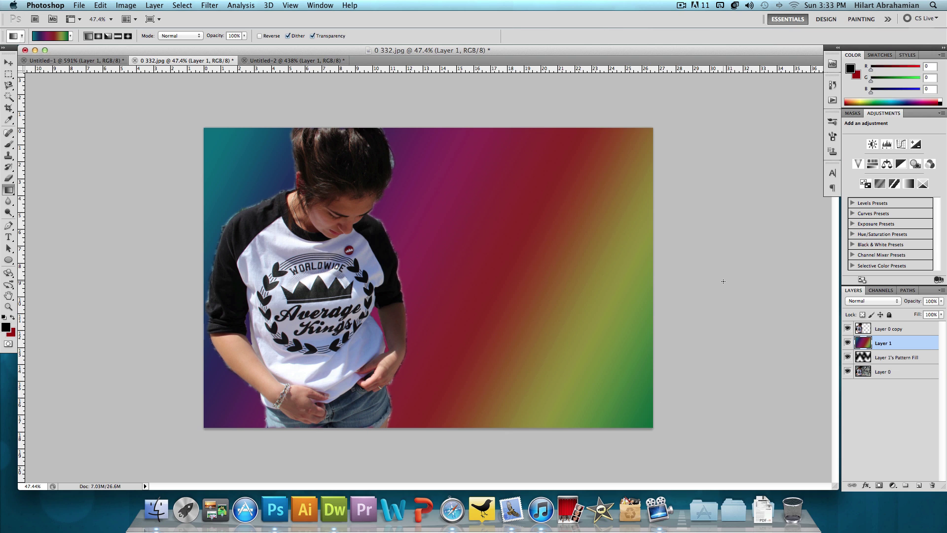
Set the rainbow gradient layer's blend mode to Linear Burn.
left_click(867, 306)
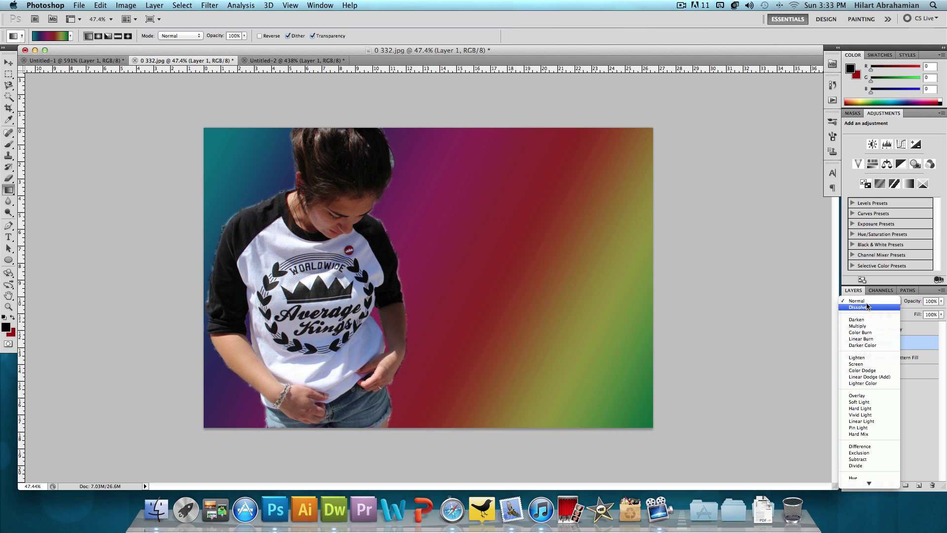
left_click(876, 340)
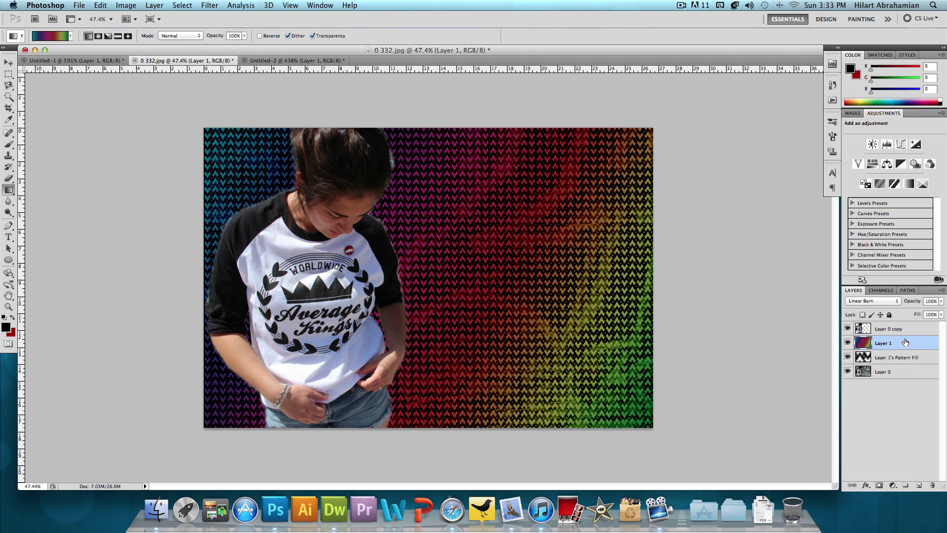
right_click(909, 340)
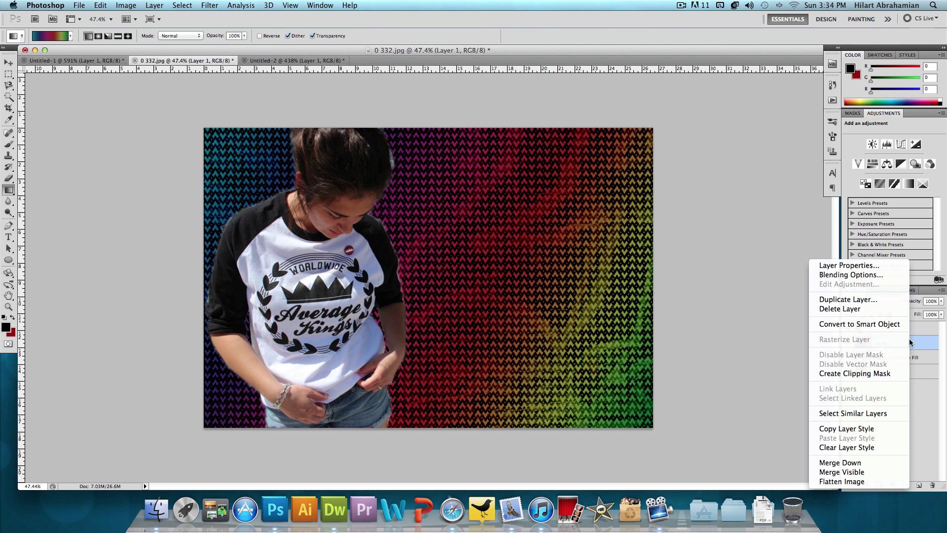
Clip the rainbow gradient to the Pattern Fill layer and erase zigzags over the girl's head and sleeve.
left_click(866, 376)
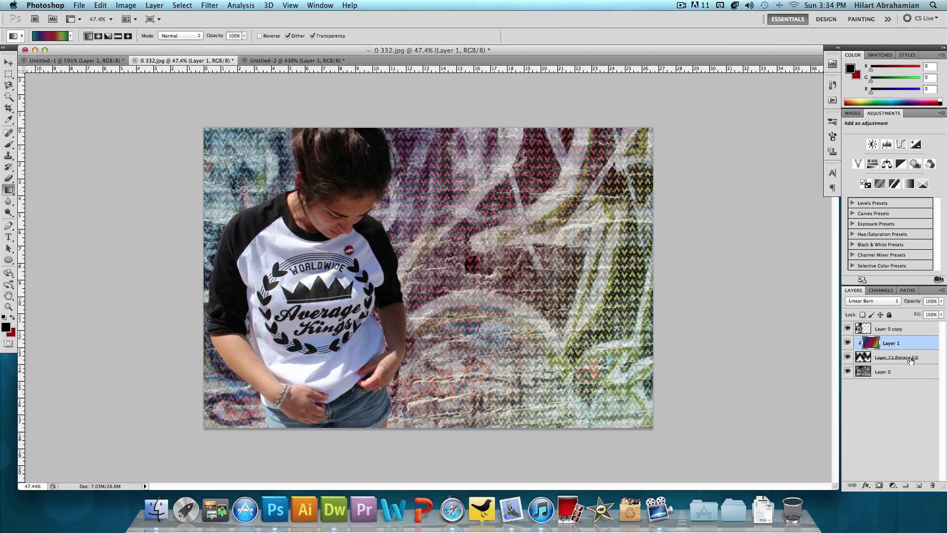
left_click(899, 358)
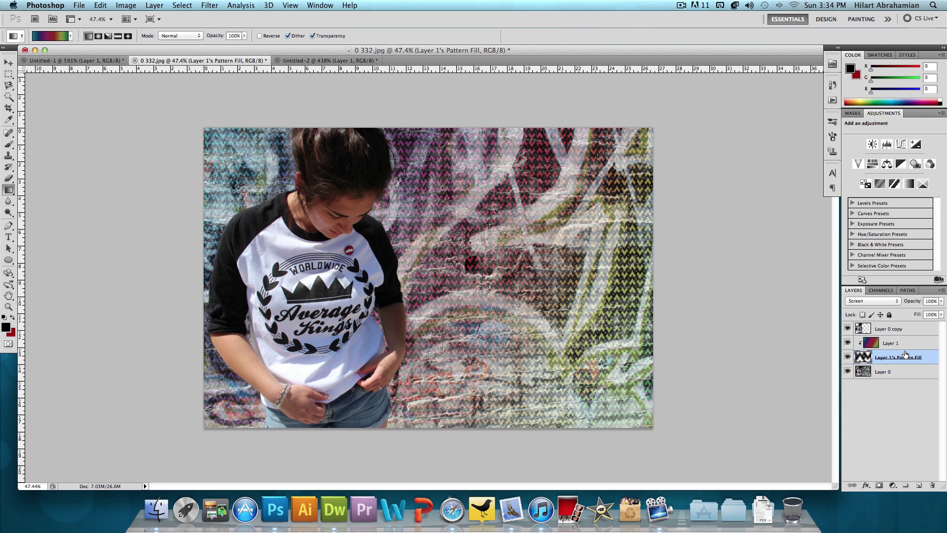
left_click(8, 178)
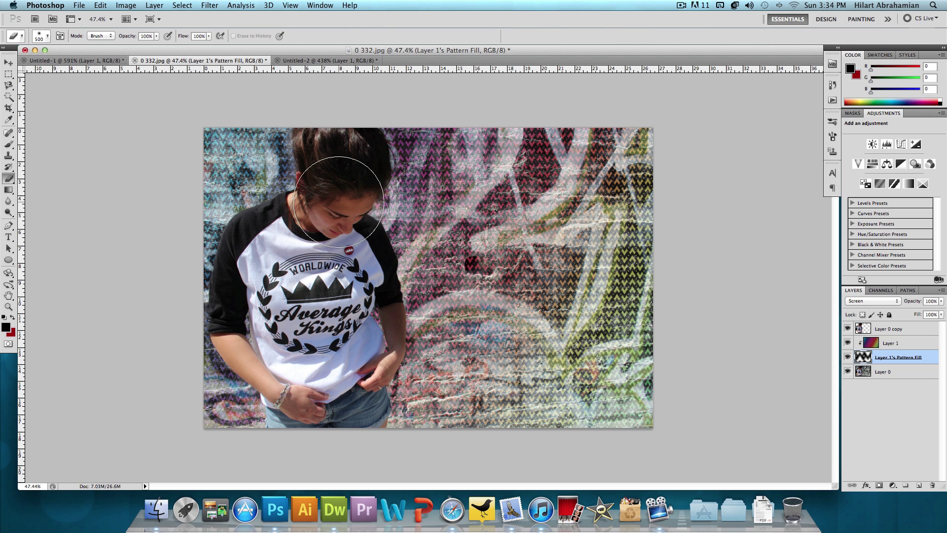
mouse_move(309, 158)
left_mouse_down()
mouse_move(305, 189)
mouse_move(247, 258)
mouse_move(240, 341)
mouse_move(260, 343)
mouse_move(274, 379)
mouse_move(306, 413)
mouse_move(364, 407)
mouse_move(370, 231)
mouse_move(354, 230)
mouse_move(358, 154)
mouse_move(351, 342)
mouse_move(325, 355)
left_mouse_up()
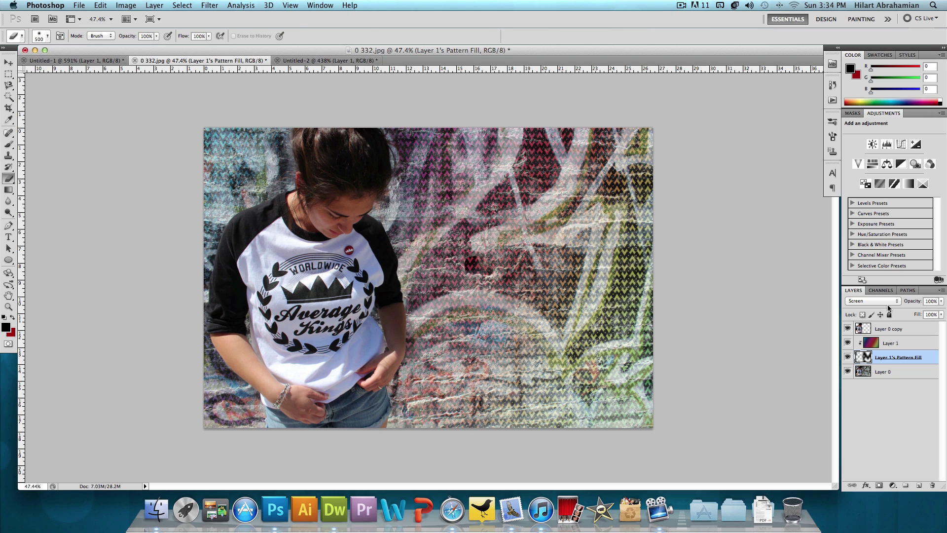
Toggle the gradient and pattern layers to compare, re-clip, then minimize to the Finder desktop.
left_click(847, 343)
left_click(848, 357)
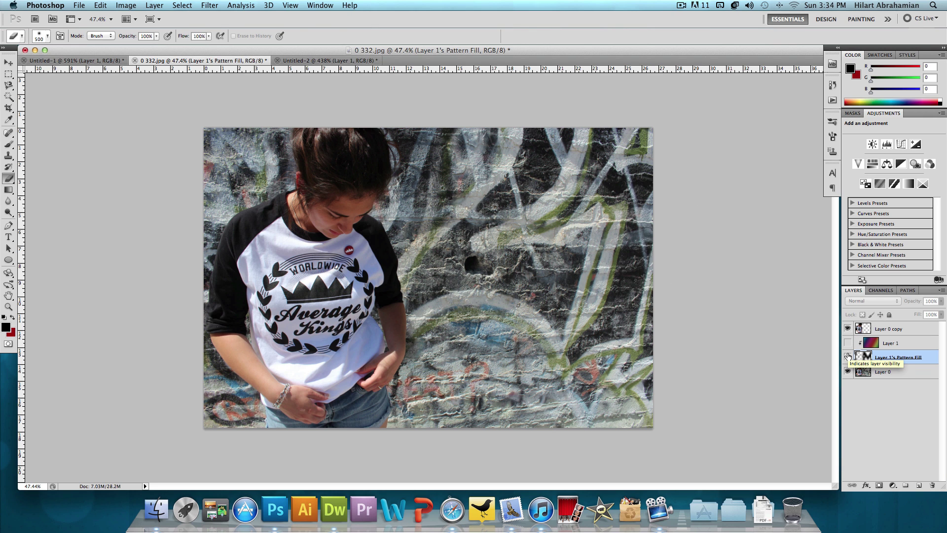
left_click(848, 357)
left_click(847, 342)
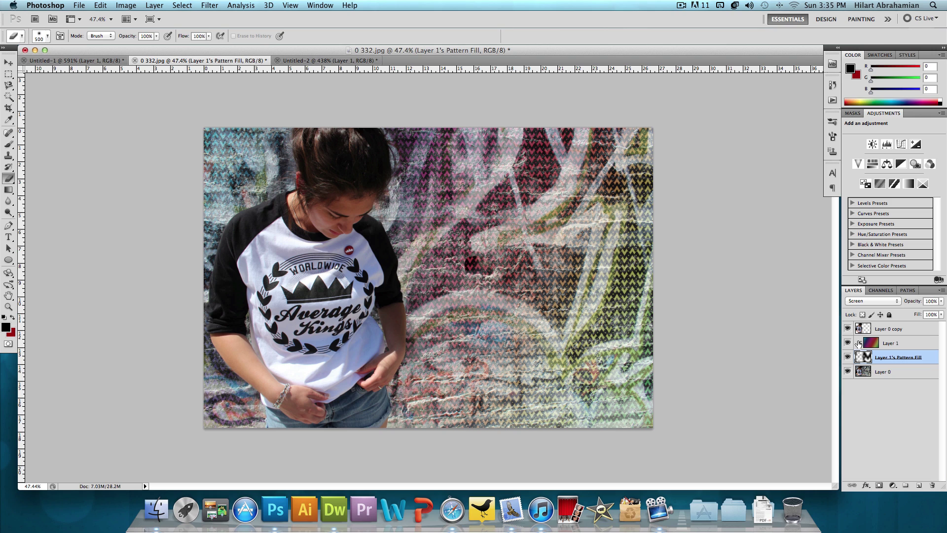
left_click(858, 344, "alt")
left_click(34, 50)
left_click(518, 227)
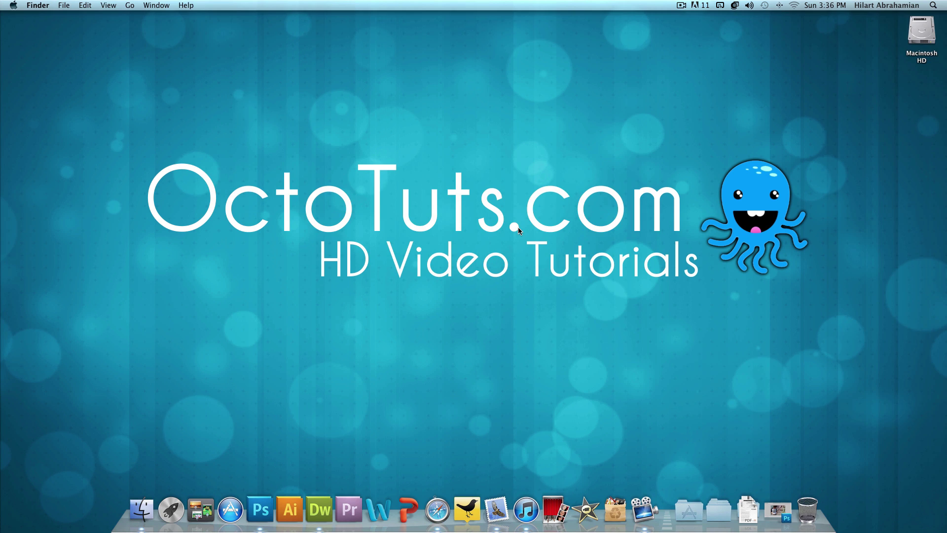